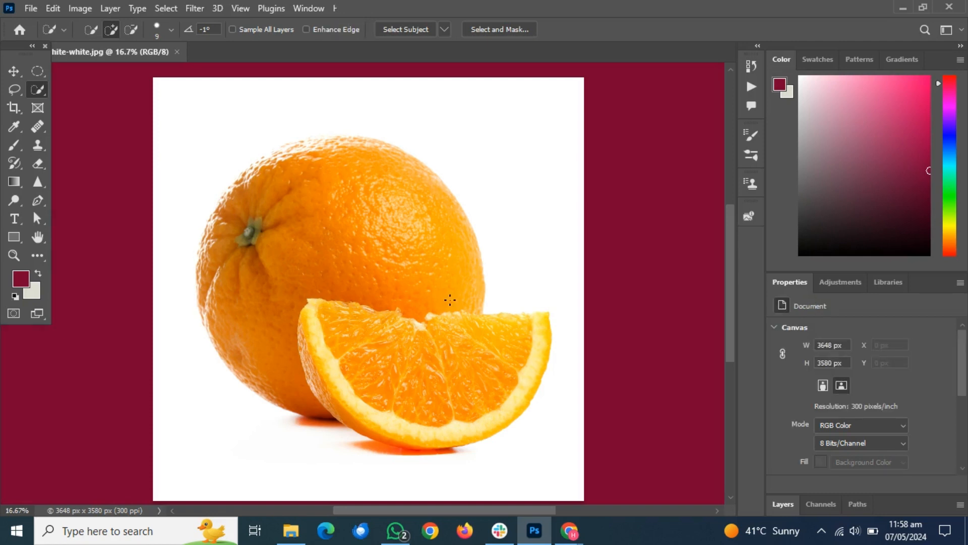
# Unlock the Background layer holding the orange photo and duplicate it.
pyautogui.click(784, 505)
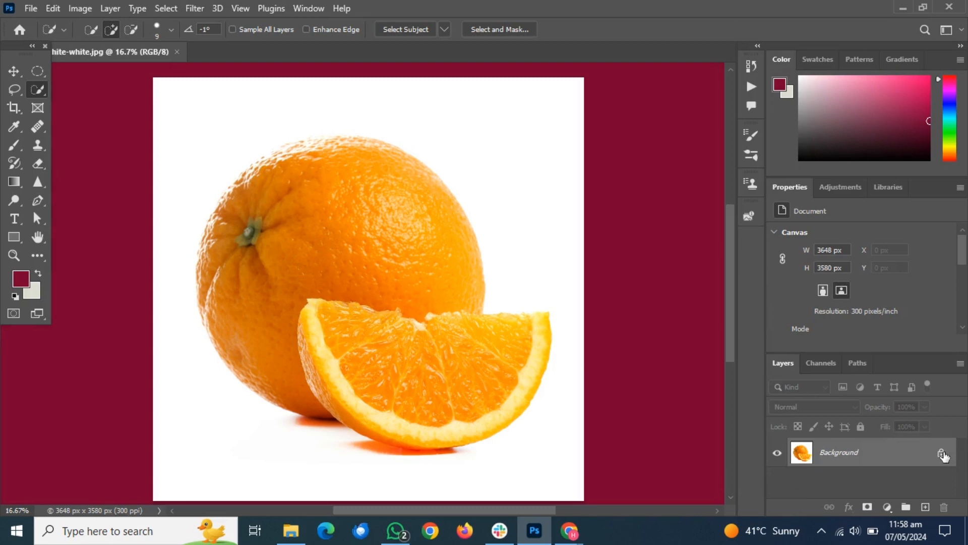
pyautogui.click(941, 454)
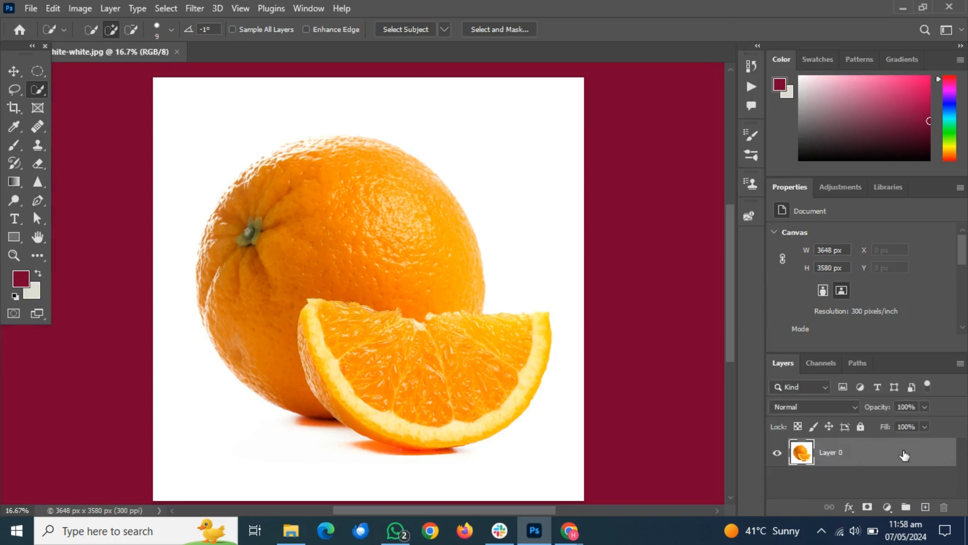
pyautogui.click(13, 255)
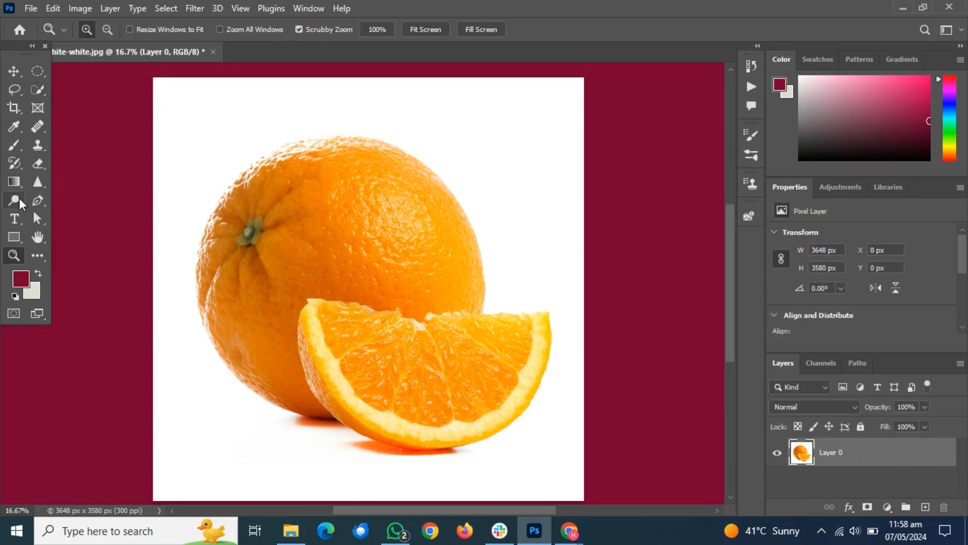
pyautogui.click(19, 198)
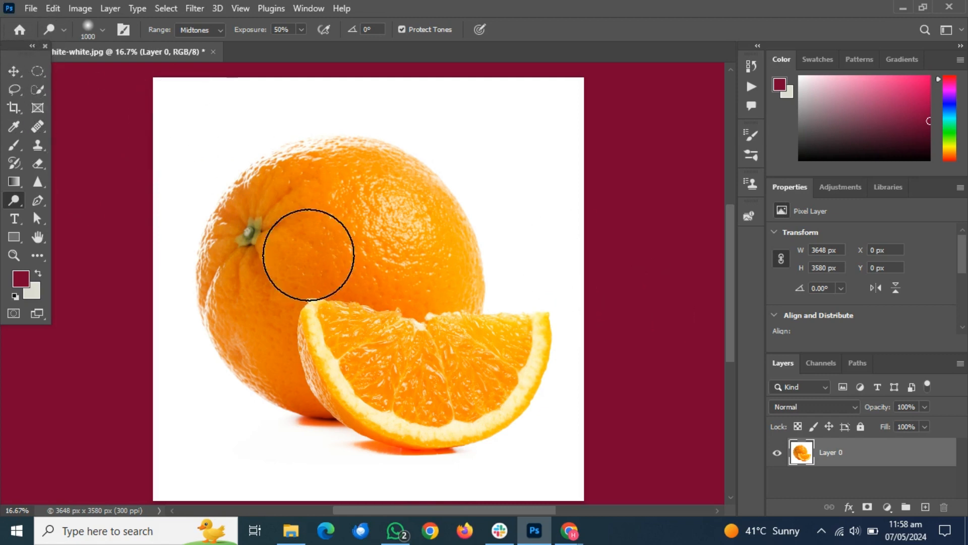
pyautogui.click(14, 71)
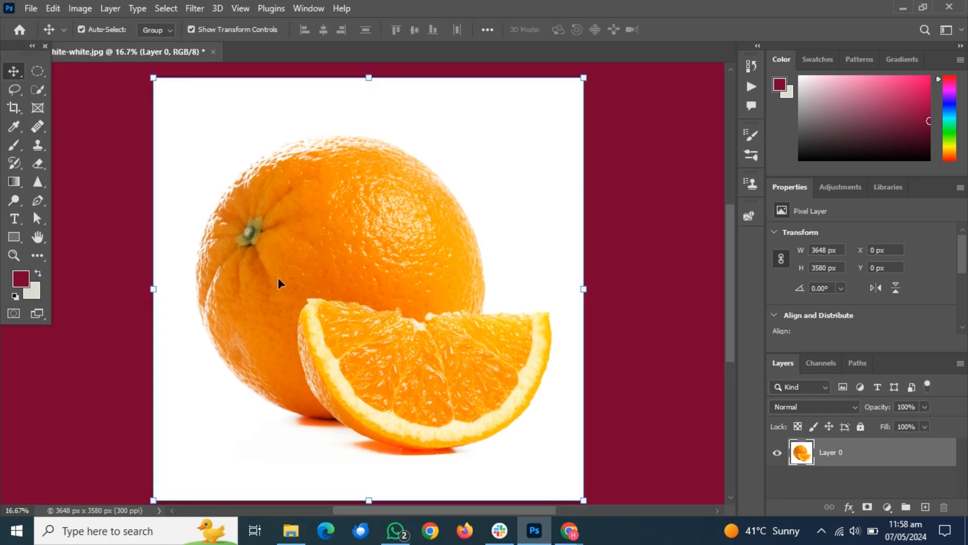
pyautogui.rightClick(841, 463)
pyautogui.click(716, 78)
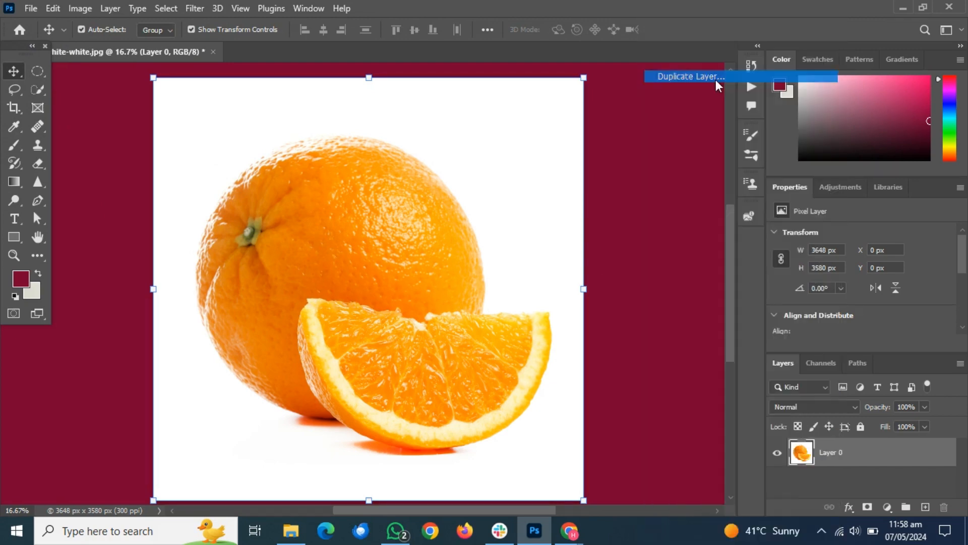
pyautogui.click(601, 137)
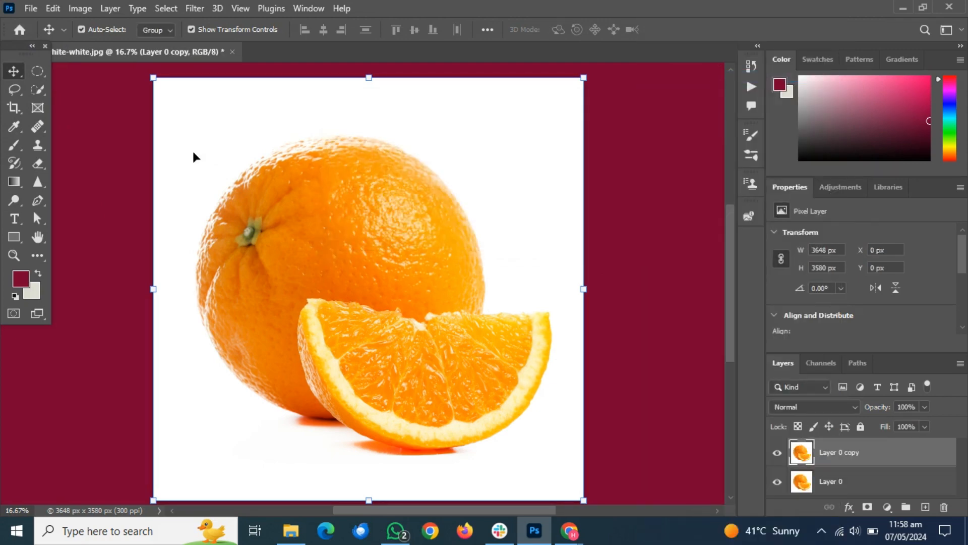
# Select the pulp of the orange slice on the duplicated layer with the Quick Selection tool, leaving out the rind.
pyautogui.click(32, 91)
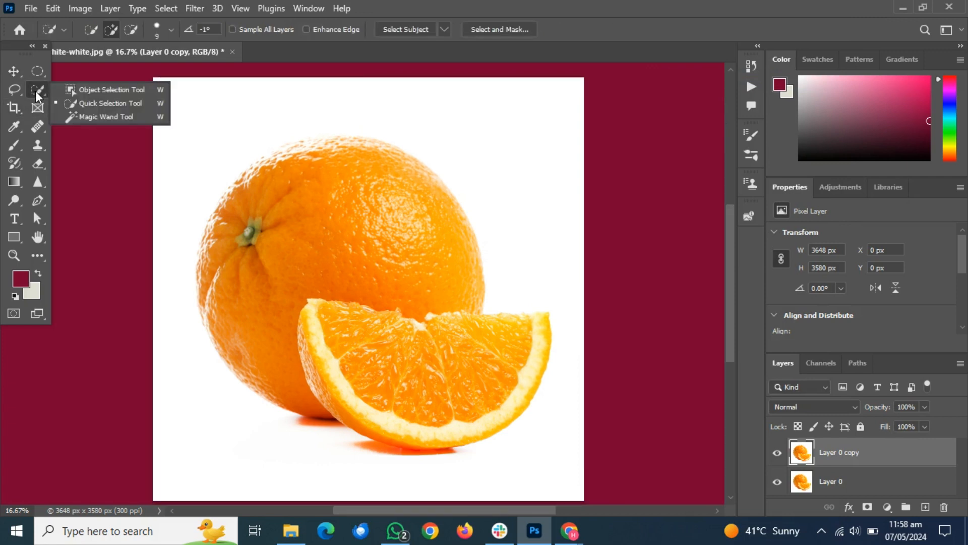
pyautogui.click(81, 103)
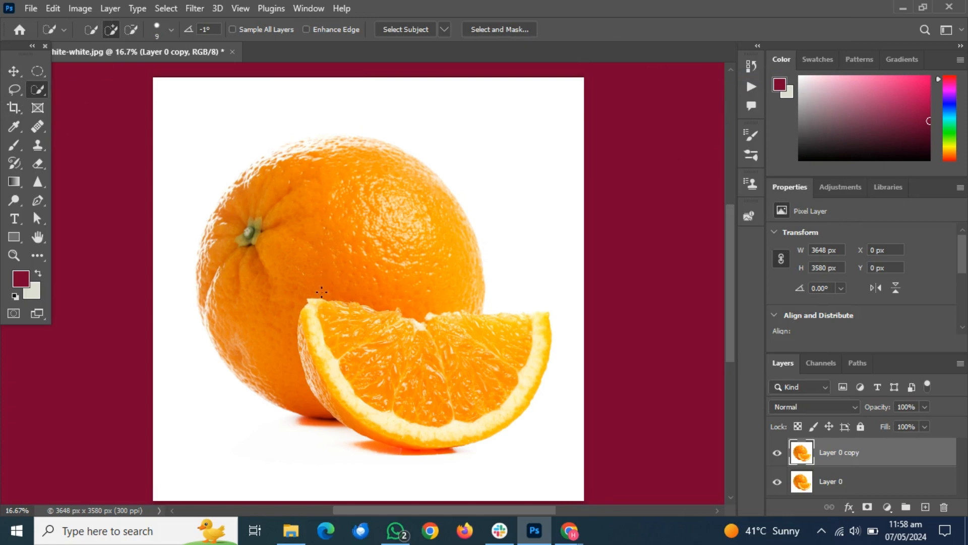
pyautogui.moveTo(355, 353)
pyautogui.mouseDown()
pyautogui.moveTo(386, 381)
pyautogui.moveTo(427, 393)
pyautogui.moveTo(465, 383)
pyautogui.moveTo(512, 334)
pyautogui.mouseUp()
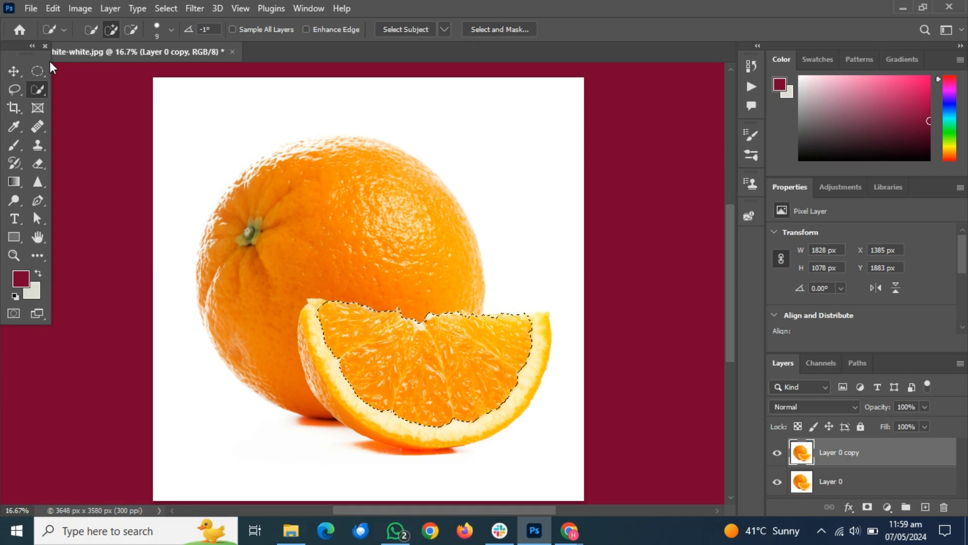
pyautogui.click(51, 10)
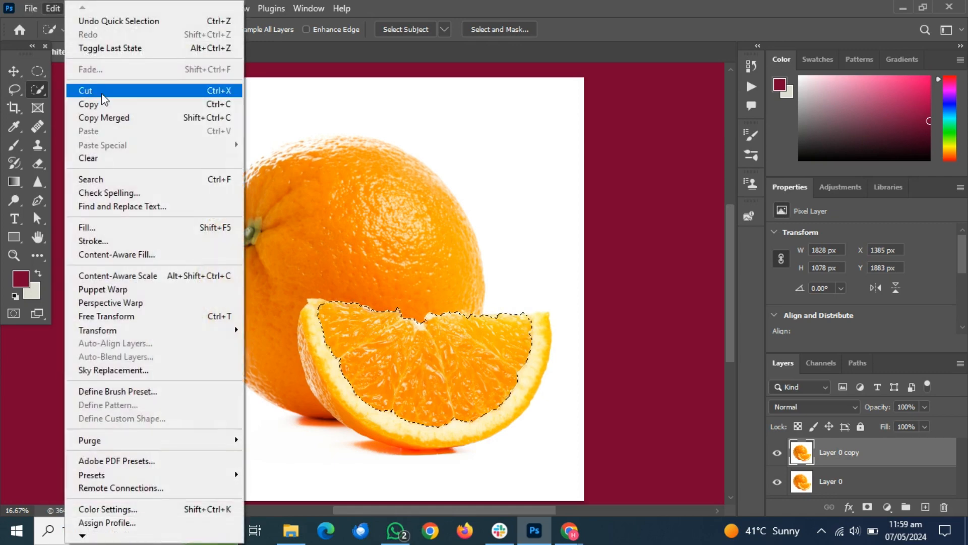
pyautogui.click(102, 93)
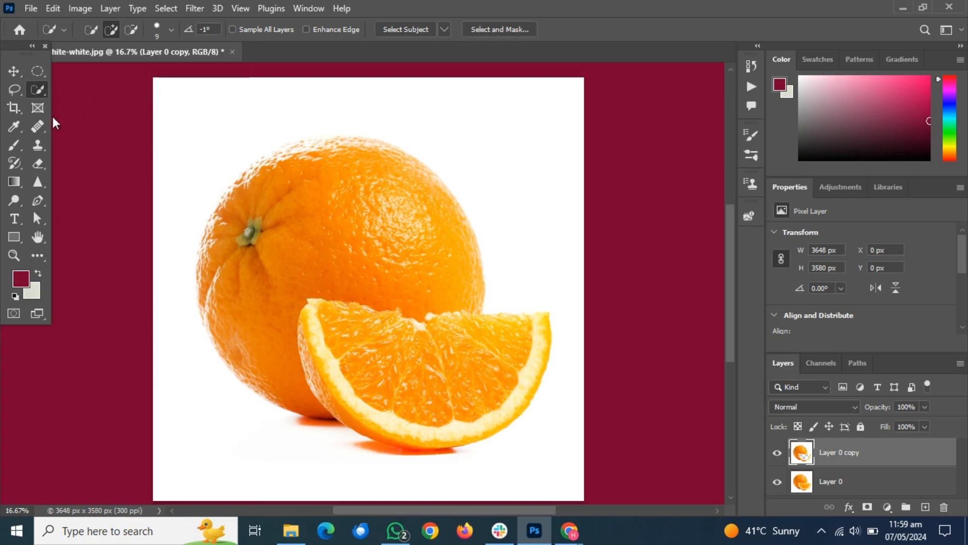
pyautogui.hotkey('ctrl', 'z')
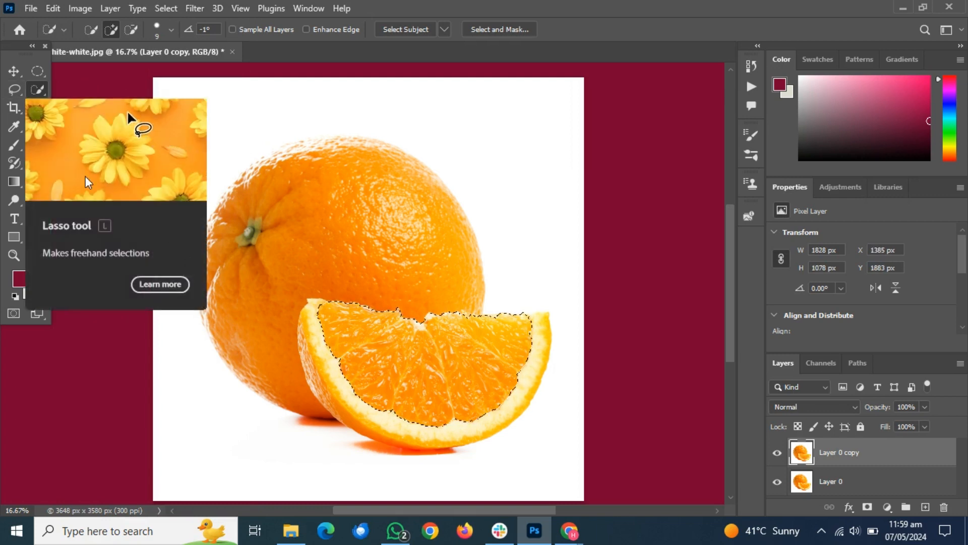
# Add a layer mask to the duplicated layer from the pulp selection and switch to the Move tool.
pyautogui.click(867, 507)
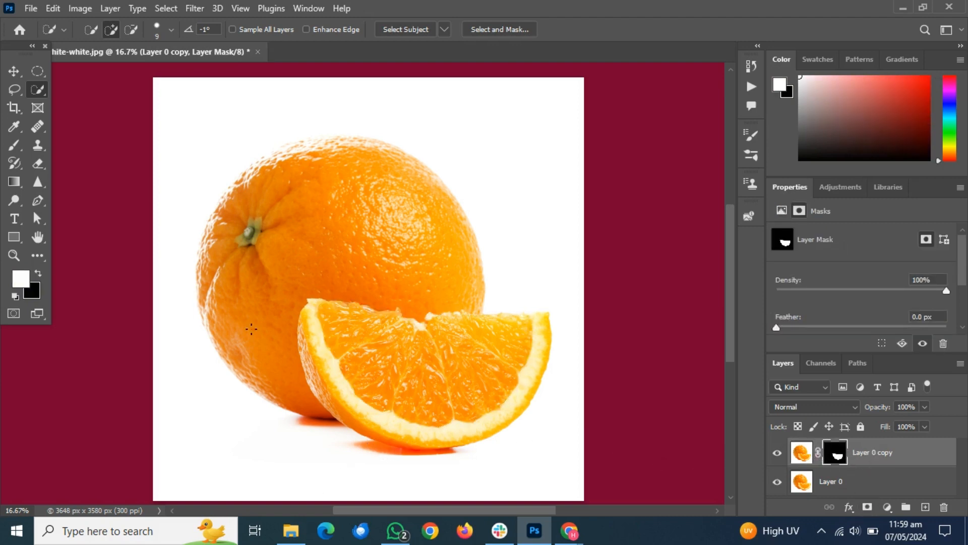
pyautogui.click(14, 71)
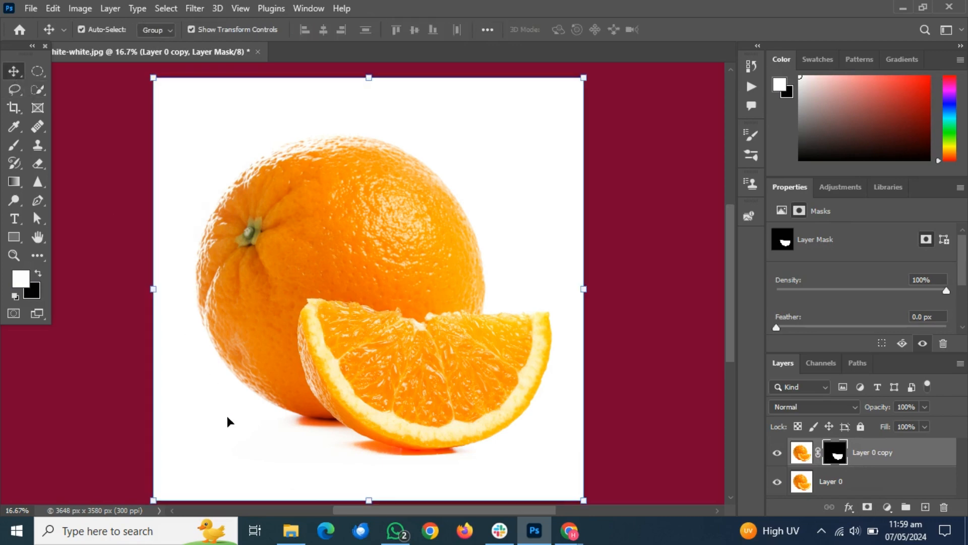
# Place the dfdcsa water image from the Downloads folder over the orange slice and clip it to the masked layer.
pyautogui.click(291, 531)
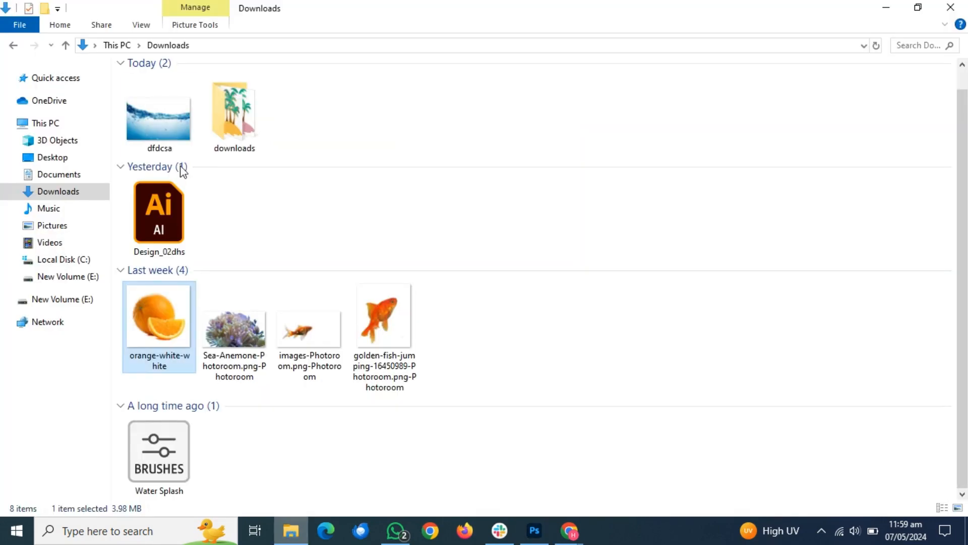
pyautogui.click(156, 129)
pyautogui.moveTo(154, 122); pyautogui.dragTo(447, 376)
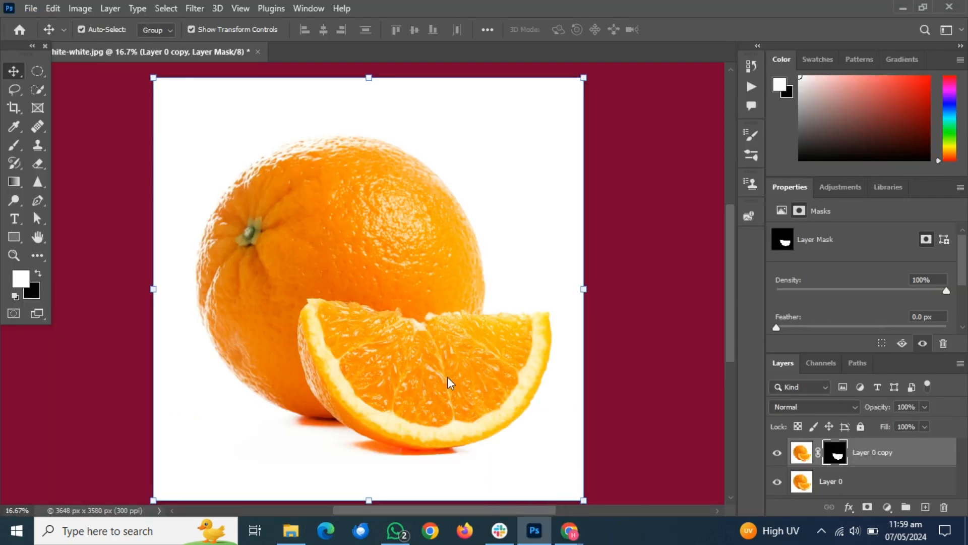
pyautogui.moveTo(386, 289); pyautogui.dragTo(456, 365)
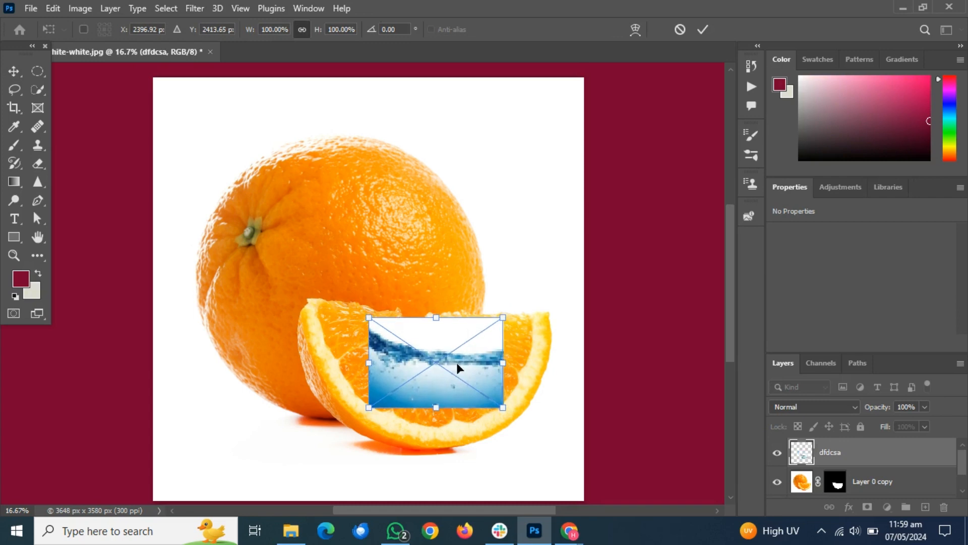
pyautogui.click(841, 457)
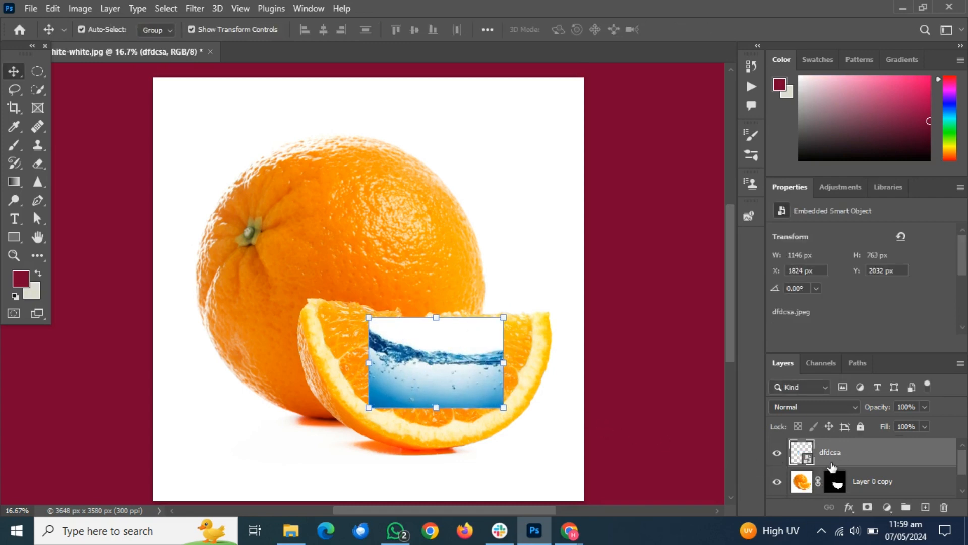
pyautogui.rightClick(831, 456)
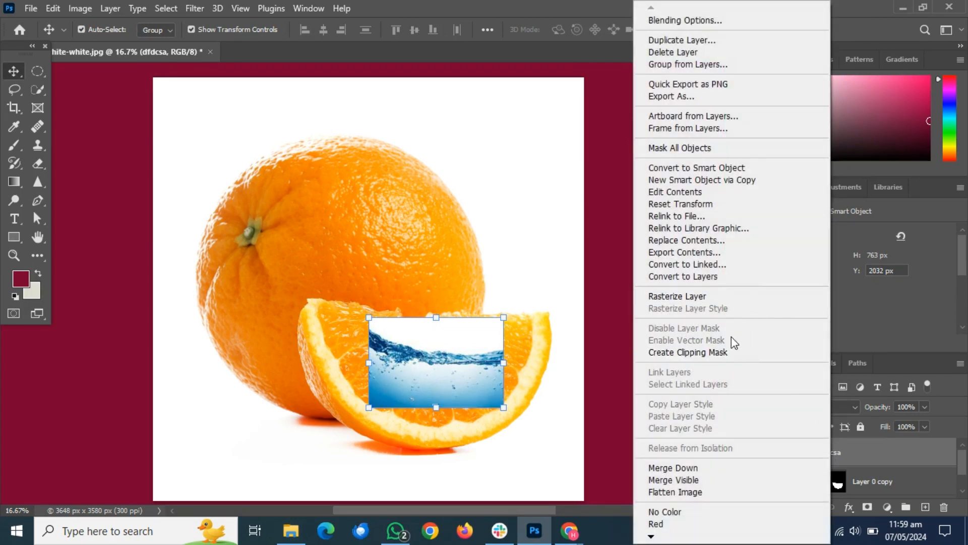
pyautogui.click(692, 351)
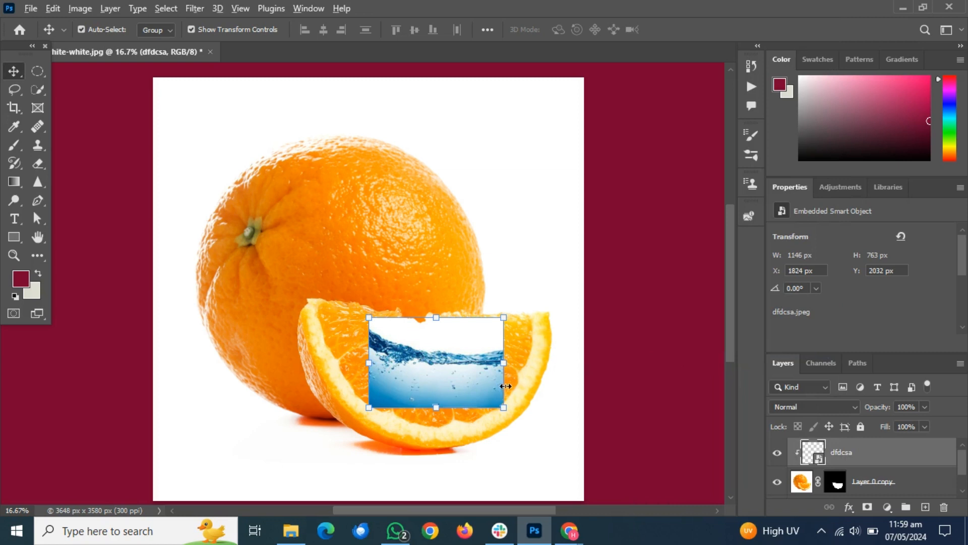
# Enlarge the water image to about 164% and nudge it up within the slice.
pyautogui.moveTo(503, 408); pyautogui.dragTo(550, 431)
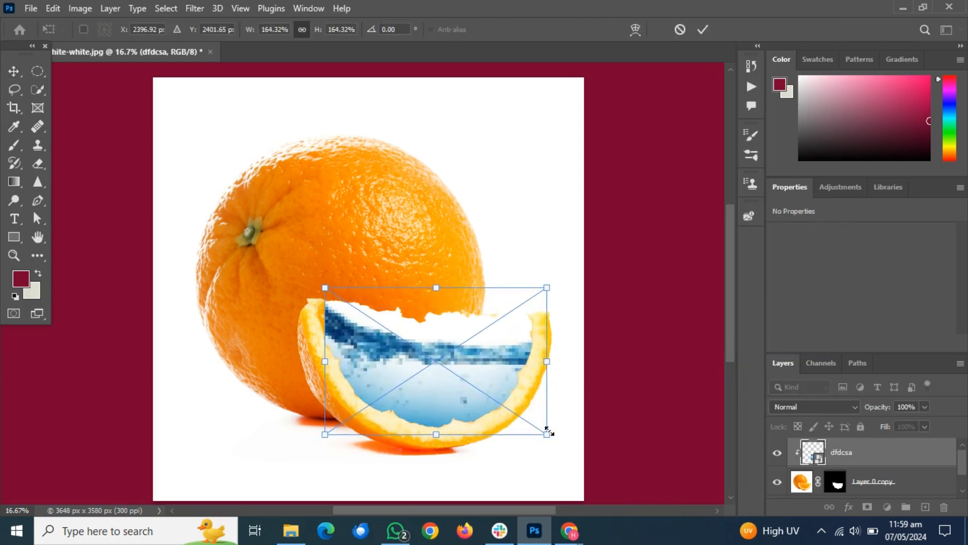
pyautogui.press('Up')
pyautogui.press('Up')
pyautogui.press('Up')
pyautogui.press('Up')
pyautogui.press('Up')
pyautogui.press('Up')
pyautogui.press('Up')
pyautogui.press('Up')
pyautogui.press('Up')
pyautogui.press('Up')
pyautogui.press('Up')
pyautogui.press('Up')
pyautogui.press('Up')
pyautogui.press('Up')
pyautogui.press('Up')
pyautogui.press('Up')
pyautogui.press('Up')
pyautogui.press('Up')
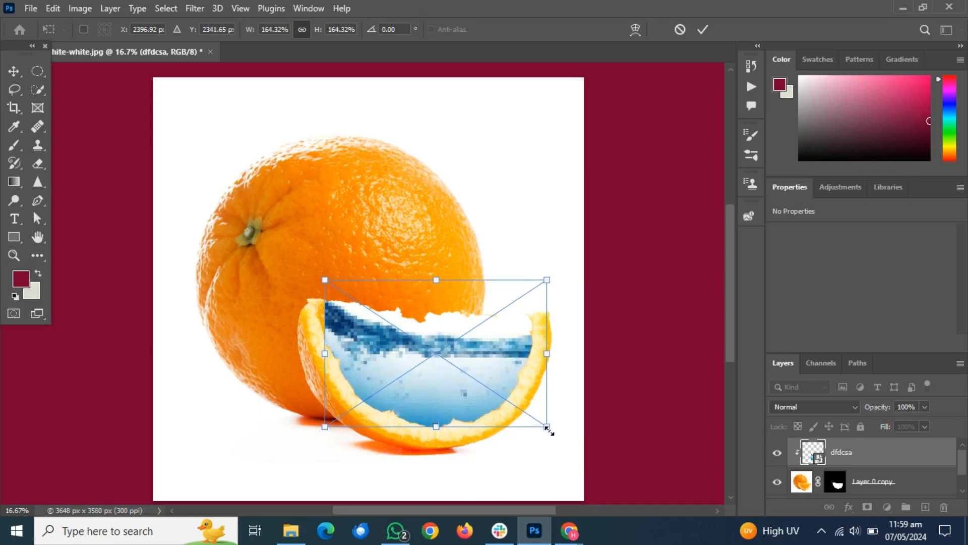
pyautogui.press('Up')
pyautogui.press('Up')
pyautogui.press('Up')
pyautogui.press('Up')
pyautogui.press('Up')
pyautogui.press('Up')
pyautogui.press('Up')
pyautogui.press('Up')
pyautogui.press('Up')
pyautogui.press('Up')
pyautogui.press('Up')
pyautogui.press('Up')
pyautogui.press('Up')
pyautogui.press('Up')
pyautogui.press('Up')
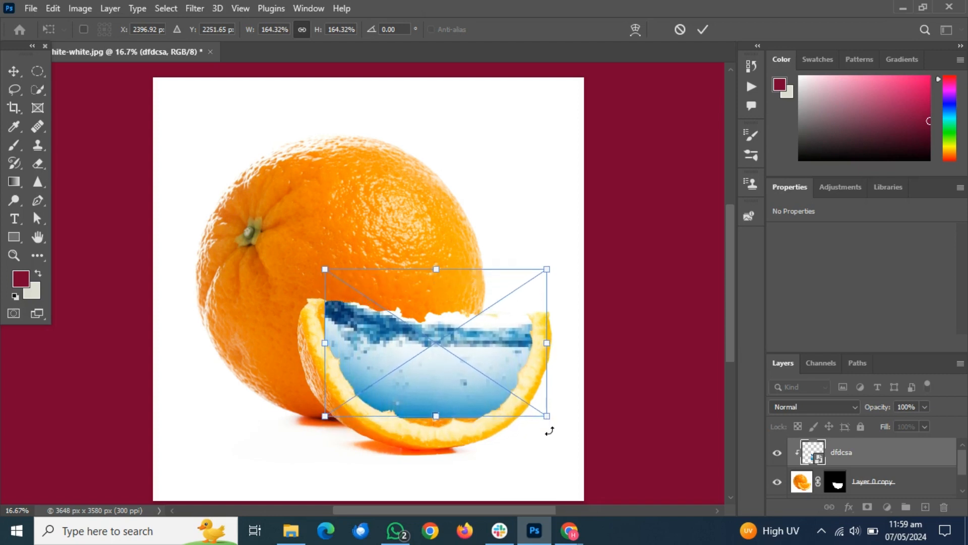
# Enlarge the water image to about 187%, rotate it to about -4.8°, and nudge it up so the waterline nears the slice's upper edge.
pyautogui.moveTo(557, 424); pyautogui.dragTo(583, 422)
pyautogui.press('Up')
pyautogui.press('Up')
pyautogui.press('Up')
pyautogui.press('Up')
pyautogui.press('Up')
pyautogui.press('Up')
pyautogui.press('Up')
pyautogui.press('Up')
pyautogui.press('Up')
pyautogui.press('Up')
pyautogui.press('Up')
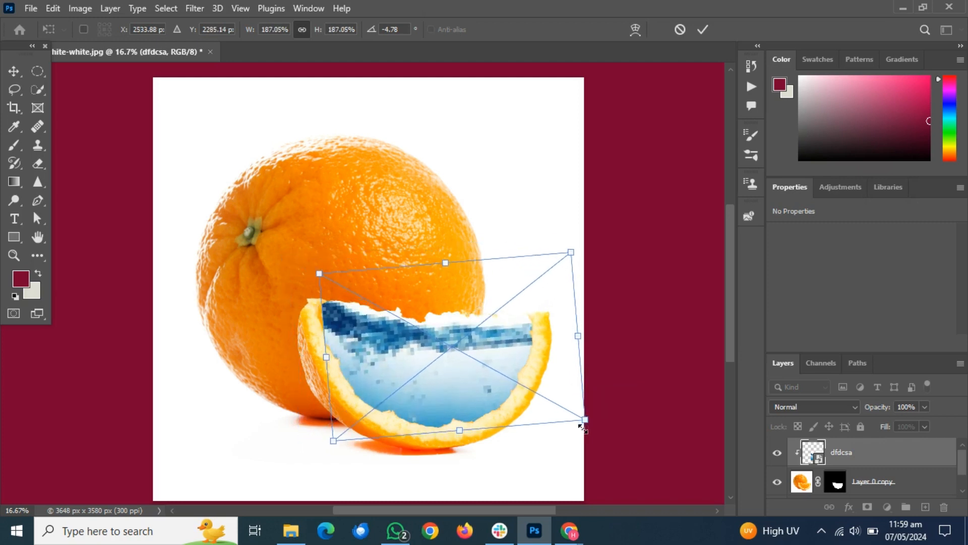
pyautogui.press('Up')
pyautogui.press('Up')
pyautogui.press('Up')
pyautogui.press('Up')
pyautogui.press('Up')
pyautogui.press('Up')
pyautogui.press('Up')
pyautogui.press('Up')
pyautogui.press('Up')
pyautogui.press('Up')
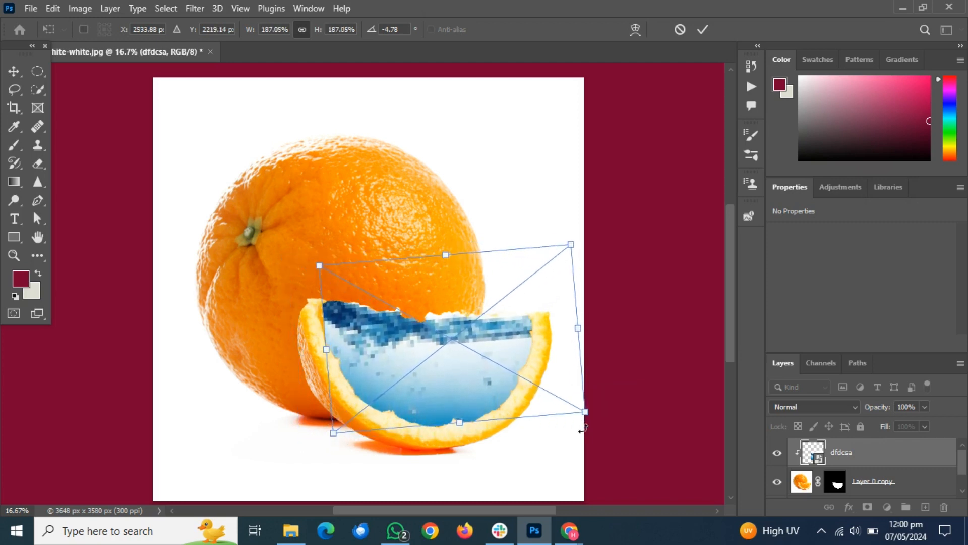
pyautogui.press('Up')
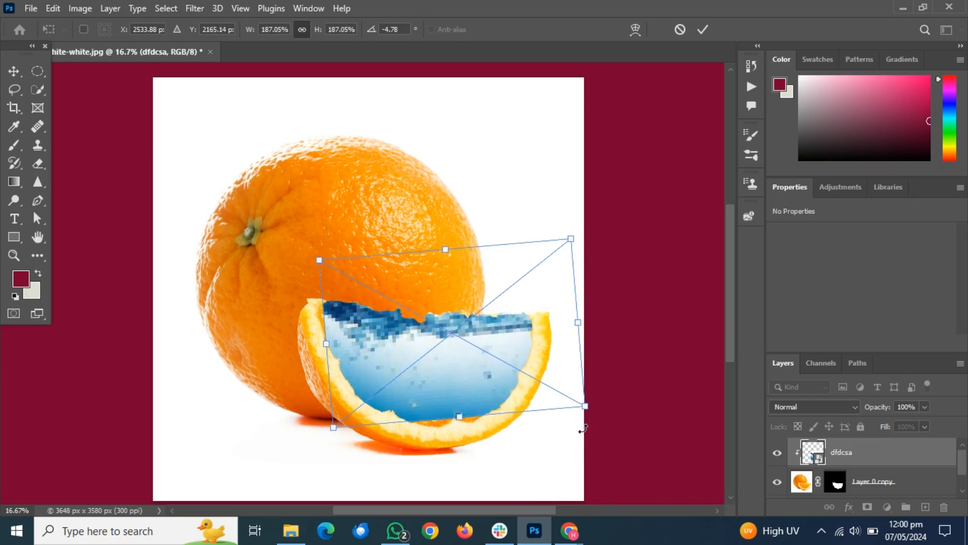
# Enlarge the water image to about 212%, rotate it to about -6.3°, fine-tune its height in the slice, and apply the transform.
pyautogui.moveTo(587, 405); pyautogui.dragTo(618, 422)
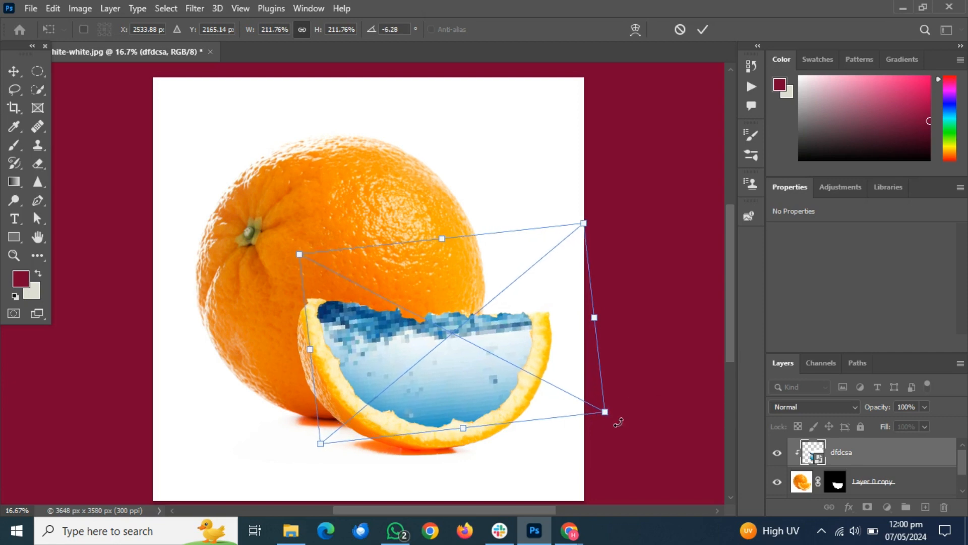
pyautogui.hotkey('shift', 'Up')
pyautogui.hotkey('shift', 'Up')
pyautogui.hotkey('shift', 'Up')
pyautogui.hotkey('shift', 'Down')
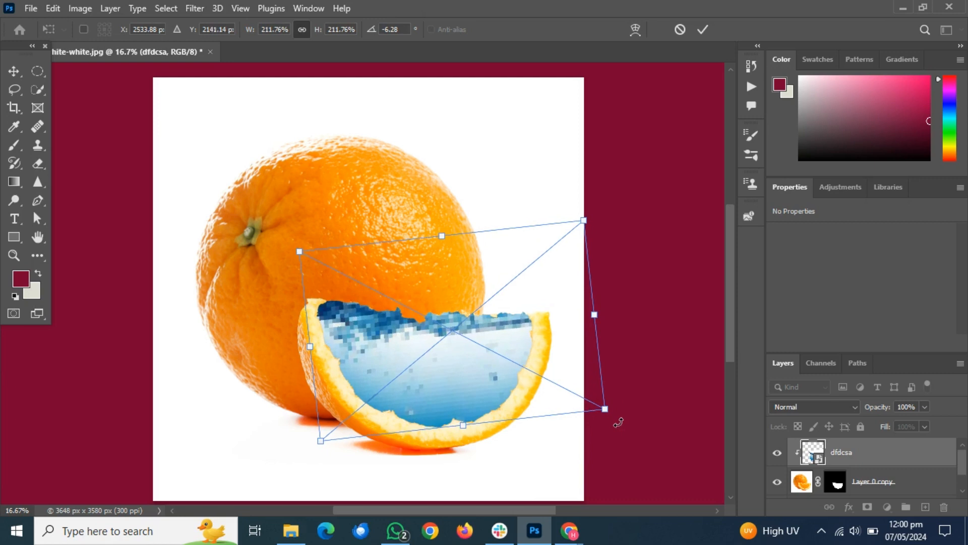
pyautogui.press('Down')
pyautogui.press('Down')
pyautogui.press('Down')
pyautogui.press('Down')
pyautogui.press('Down')
pyautogui.press('Down')
pyautogui.press('Down')
pyautogui.press('Down')
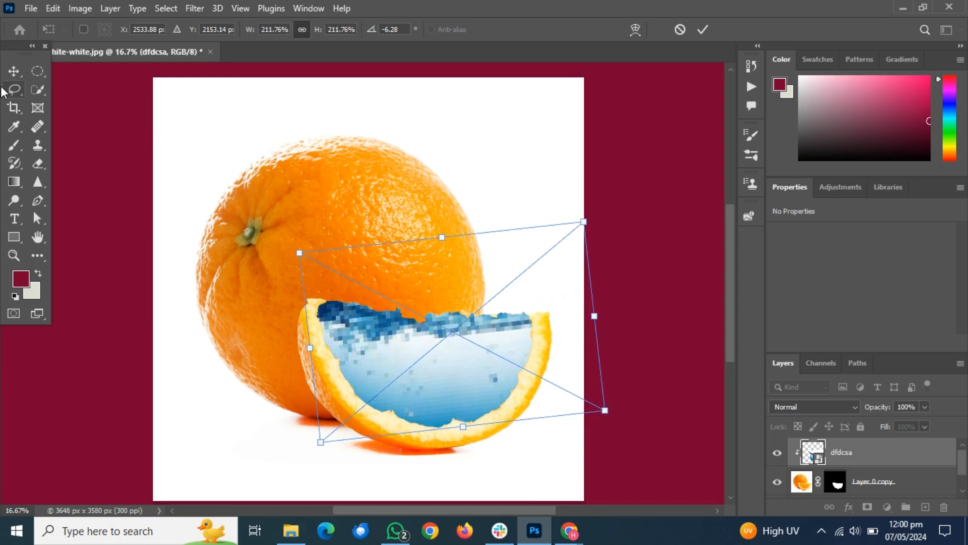
pyautogui.click(14, 71)
pyautogui.click(119, 183)
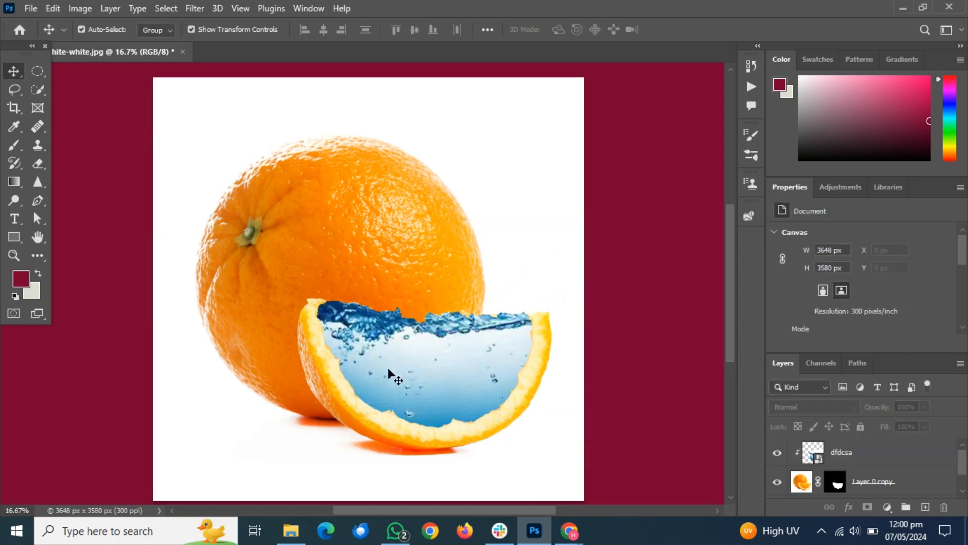
pyautogui.click(415, 386)
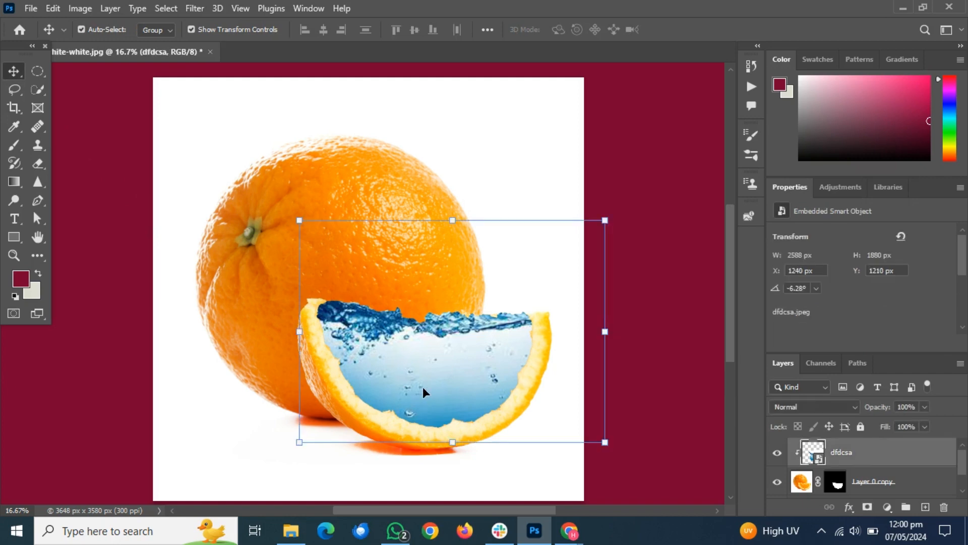
pyautogui.click(653, 319)
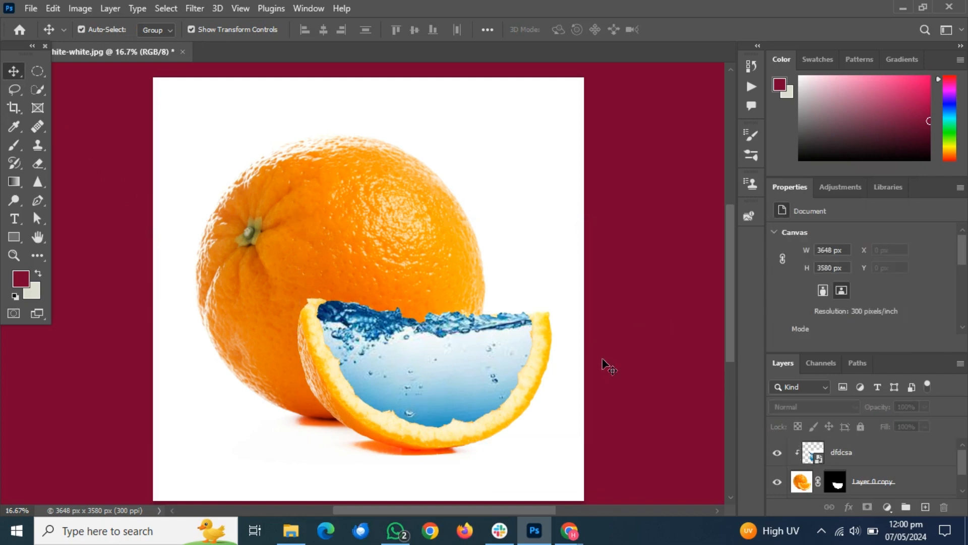
# Place the golden-fish-jumping image from the Downloads folder in the orange document and shrink it to about 13%.
pyautogui.click(291, 530)
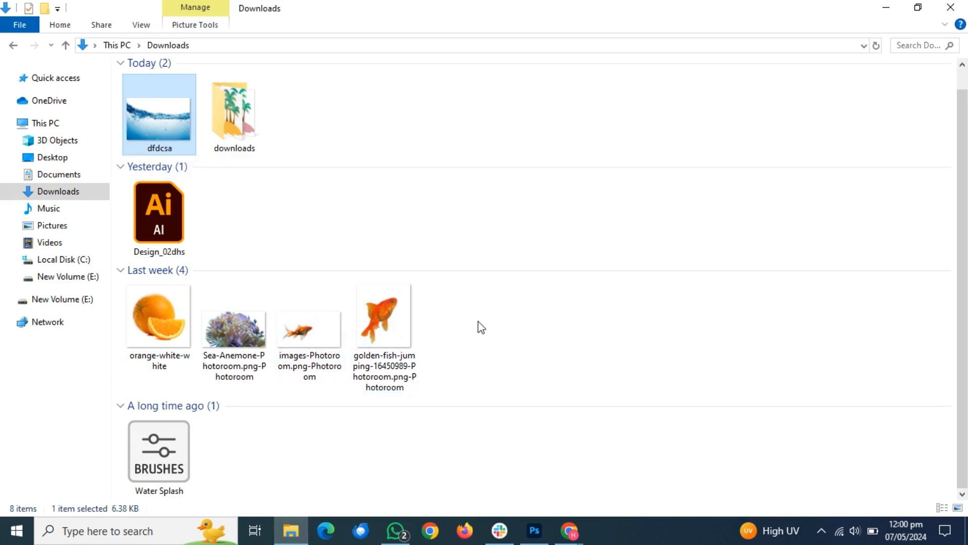
pyautogui.moveTo(482, 328); pyautogui.dragTo(324, 350)
pyautogui.click(510, 357)
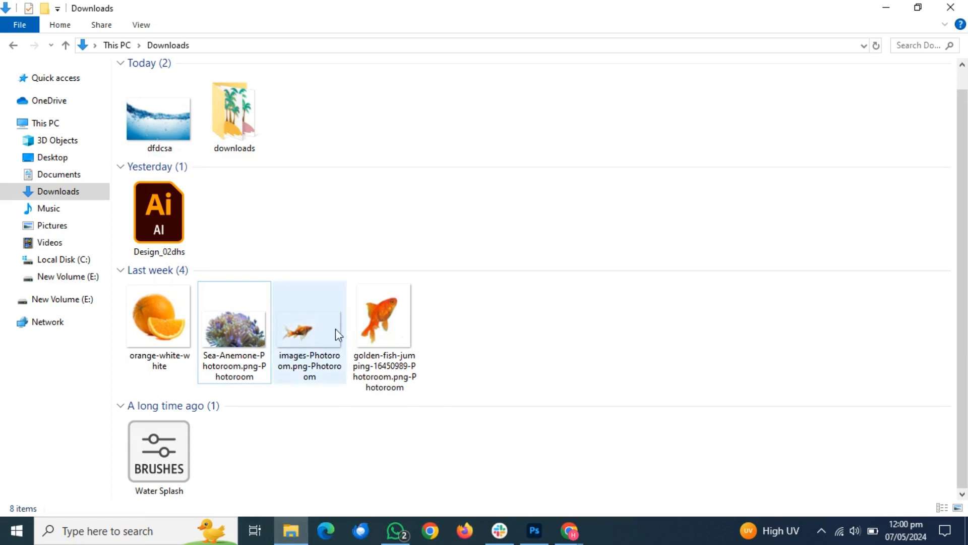
pyautogui.moveTo(383, 318); pyautogui.dragTo(434, 408)
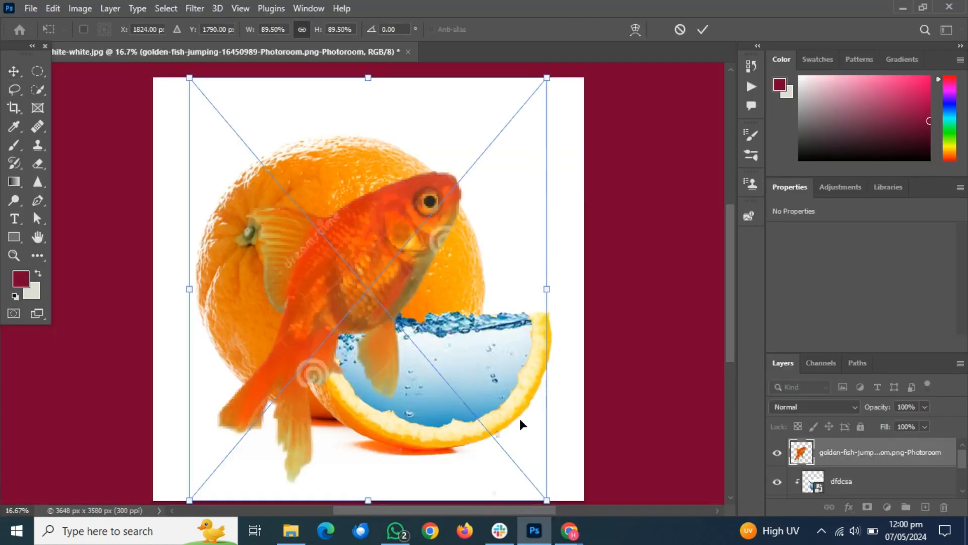
pyautogui.moveTo(547, 500); pyautogui.dragTo(393, 321)
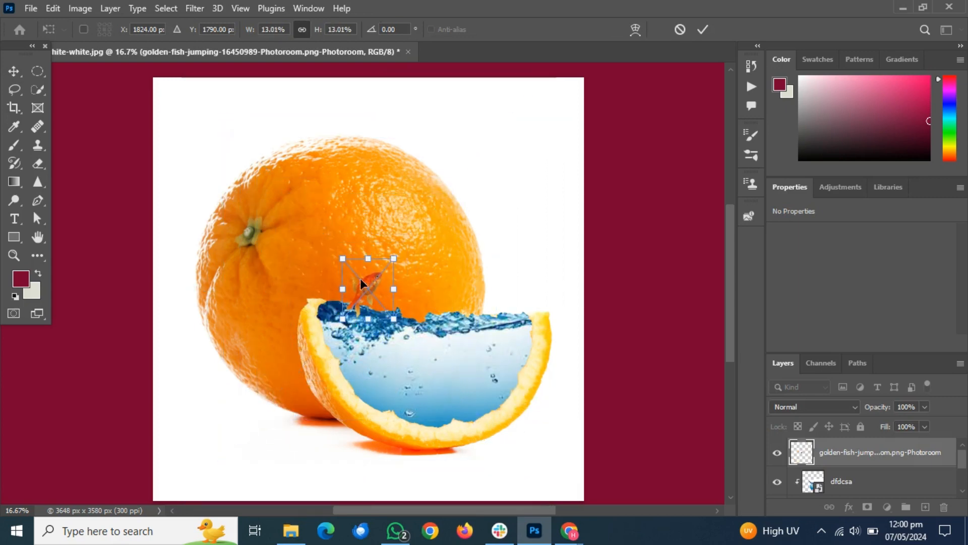
# Move the goldfish into the water just below the surface, rotate it to about 29.2° and shrink it to about 8.7%.
pyautogui.moveTo(360, 280); pyautogui.dragTo(379, 303)
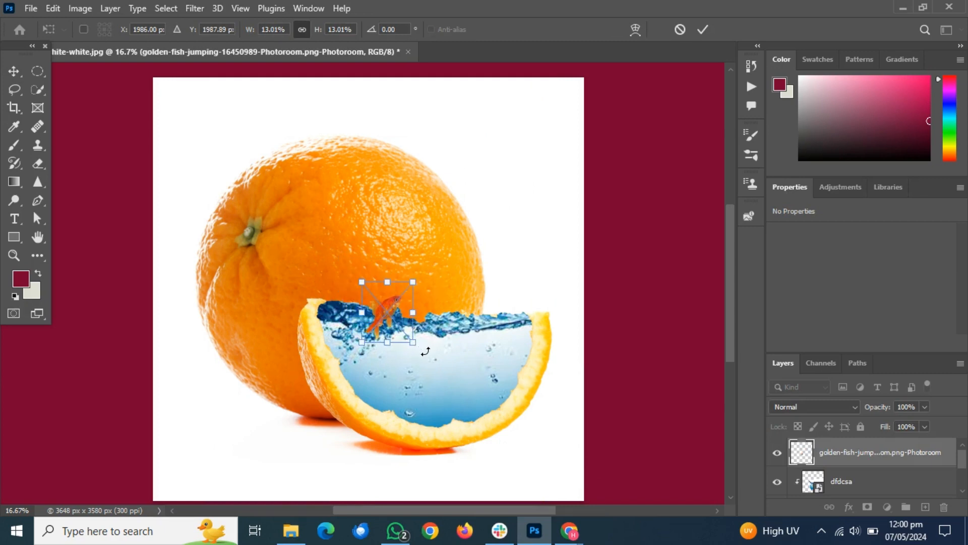
pyautogui.moveTo(425, 352); pyautogui.dragTo(416, 369)
pyautogui.moveTo(382, 327); pyautogui.dragTo(413, 404)
pyautogui.moveTo(393, 368); pyautogui.dragTo(409, 359)
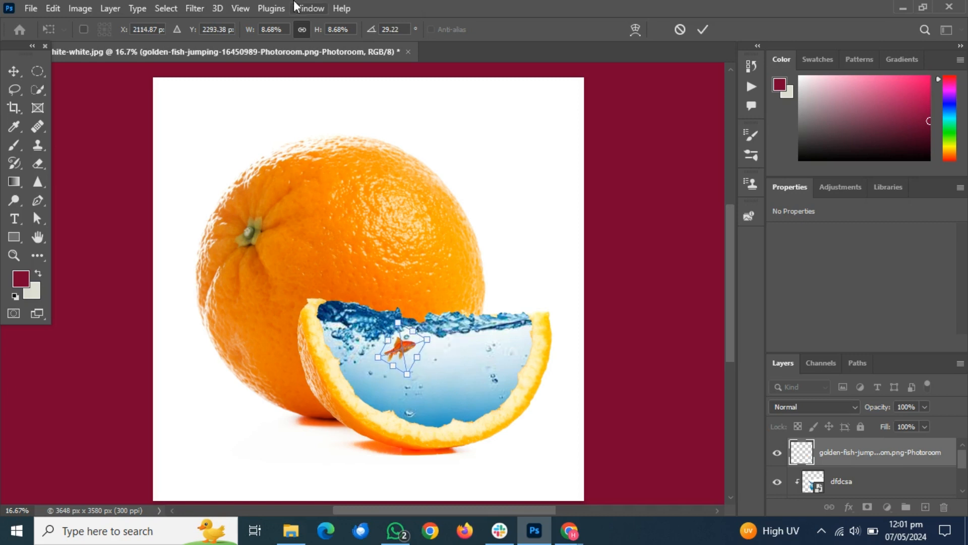
# Try to place the images-Photoroom fish image from the Downloads folder in the orange document.
pyautogui.click(291, 530)
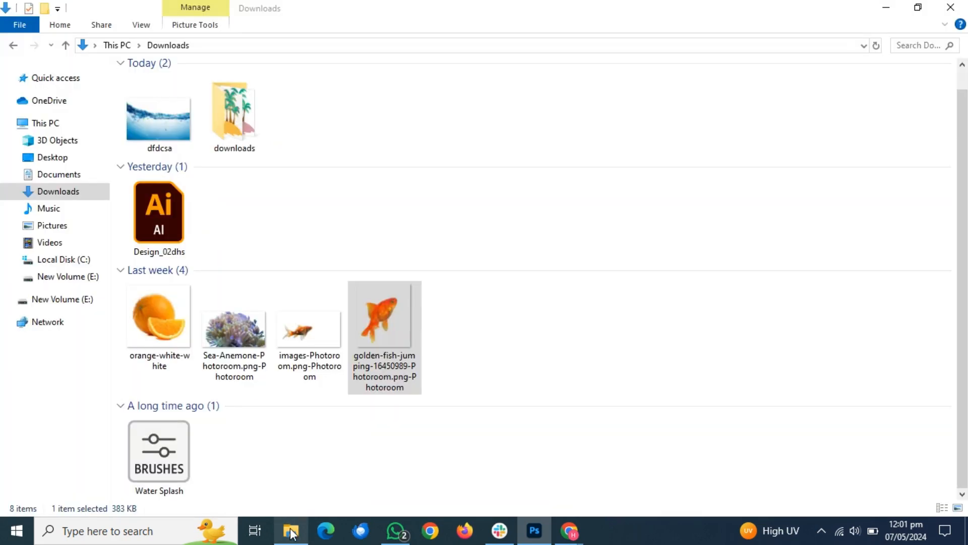
pyautogui.click(346, 266)
pyautogui.moveTo(309, 333); pyautogui.dragTo(437, 369)
pyautogui.click(291, 530)
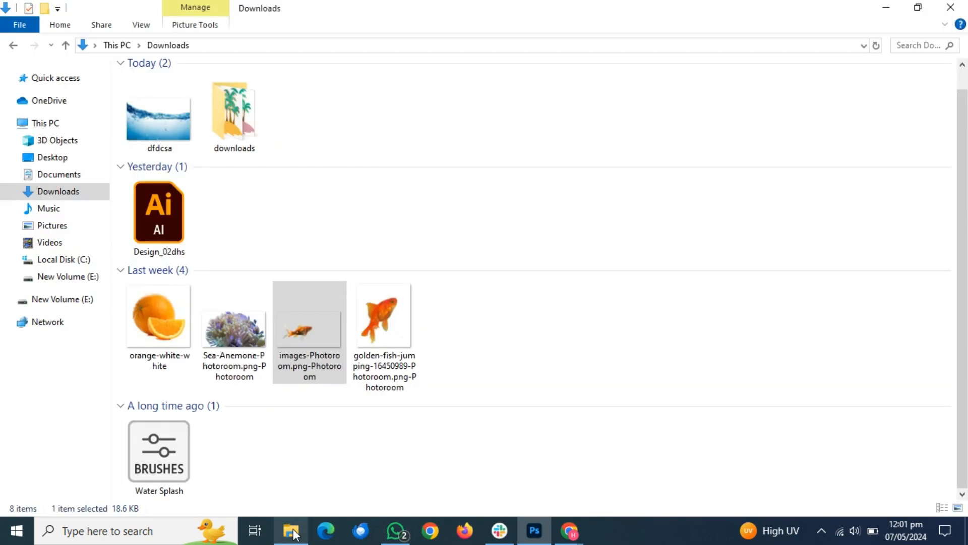
pyautogui.moveTo(316, 319); pyautogui.dragTo(493, 384)
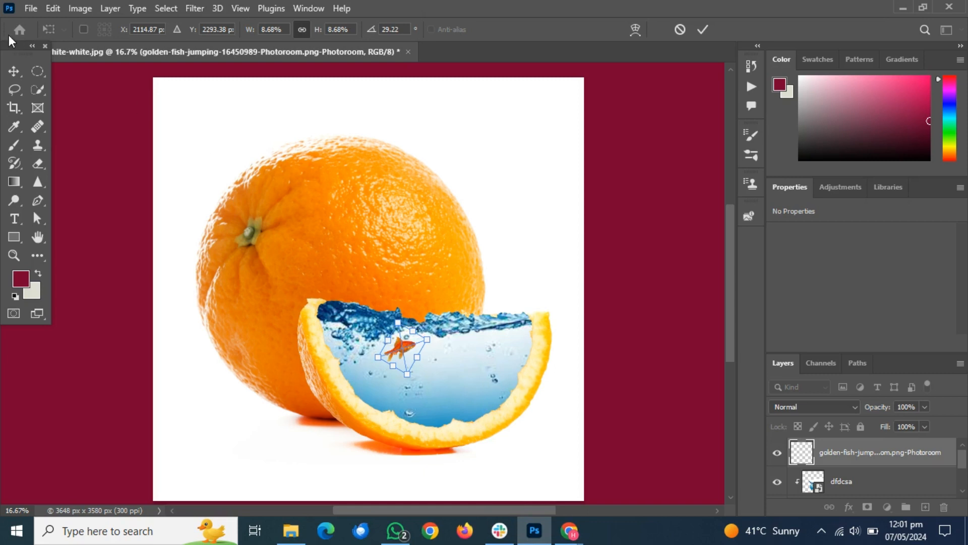
# Apply the goldfish's transform and place the images-Photoroom fish image from the Downloads folder in the document.
pyautogui.click(8, 72)
pyautogui.click(616, 222)
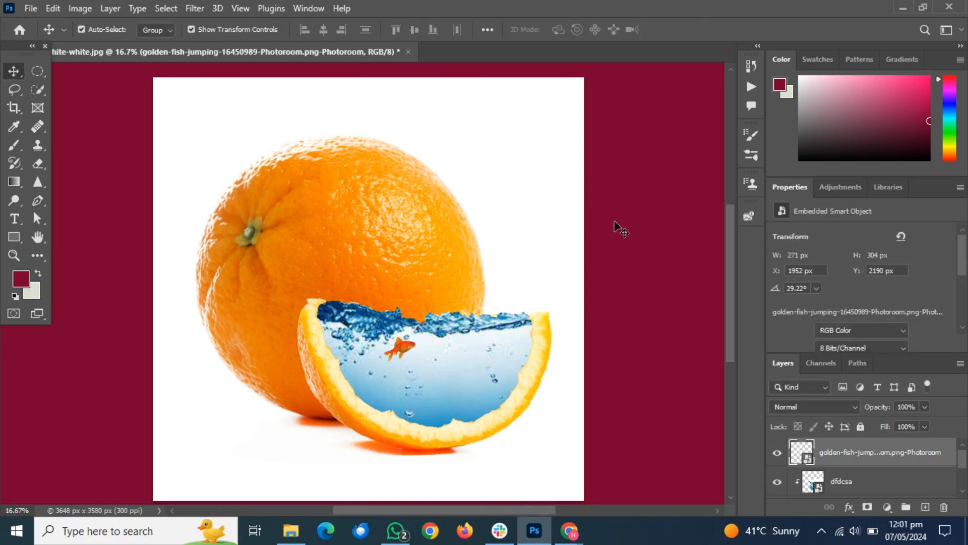
pyautogui.click(294, 533)
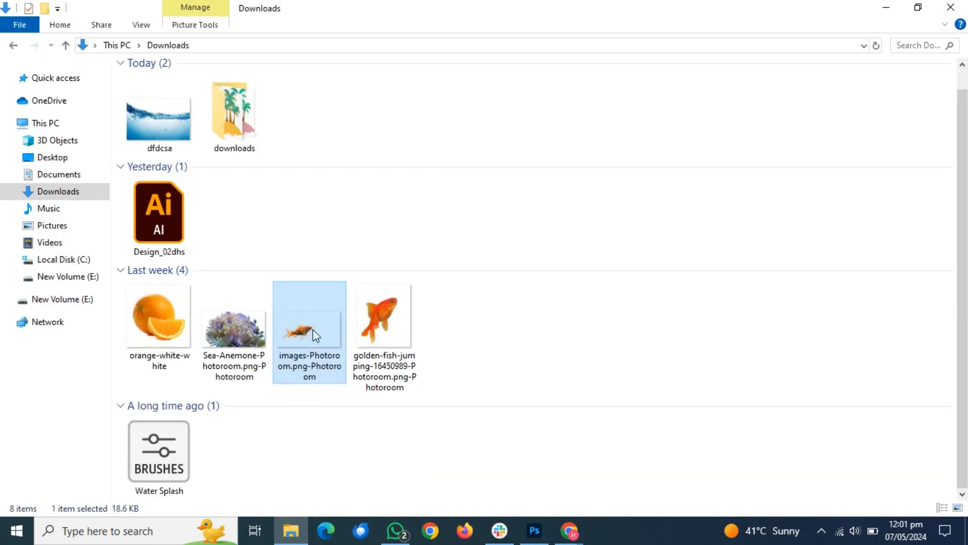
pyautogui.moveTo(313, 329); pyautogui.dragTo(504, 416)
# Move the second fish to the lower part of the water, scaled to about 58% and rotated to about 19.2°.
pyautogui.moveTo(388, 283); pyautogui.dragTo(445, 368)
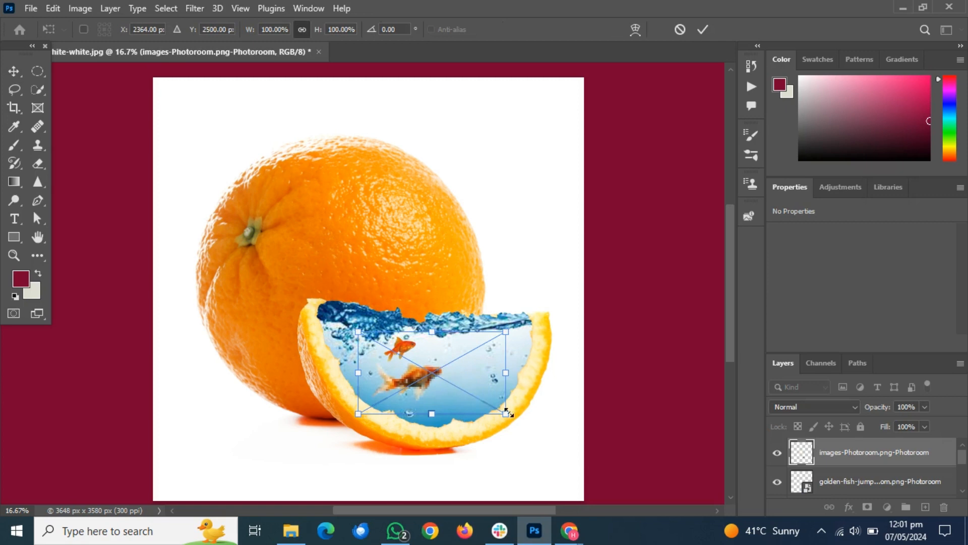
pyautogui.moveTo(504, 413); pyautogui.dragTo(479, 432)
pyautogui.moveTo(442, 400); pyautogui.dragTo(451, 417)
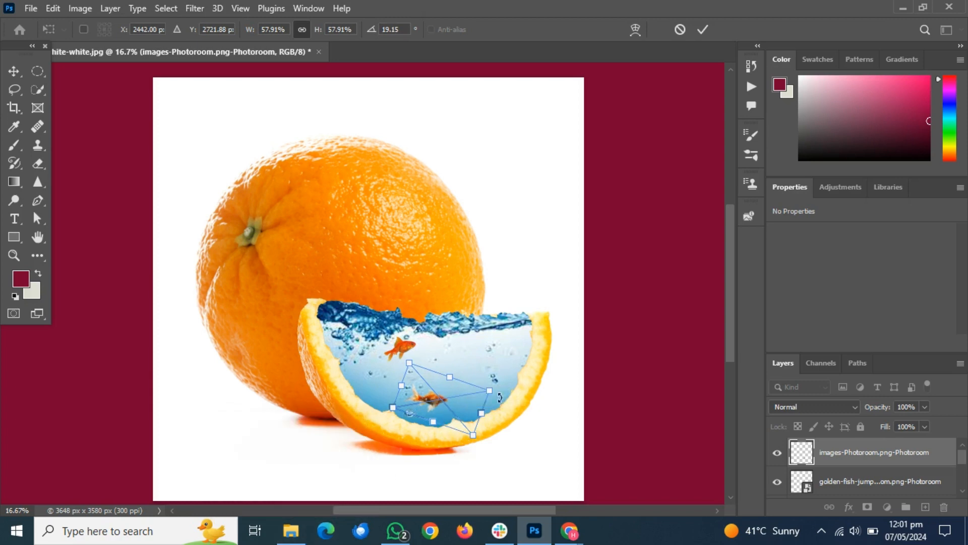
# Set the blend mode of both fish layers to Multiply, applying the second fish's transform.
pyautogui.click(828, 408)
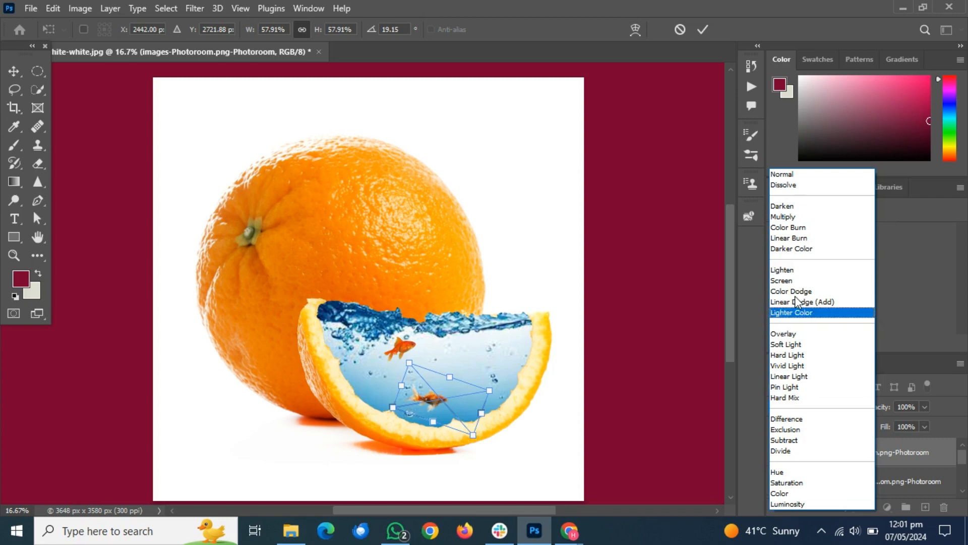
pyautogui.click(794, 218)
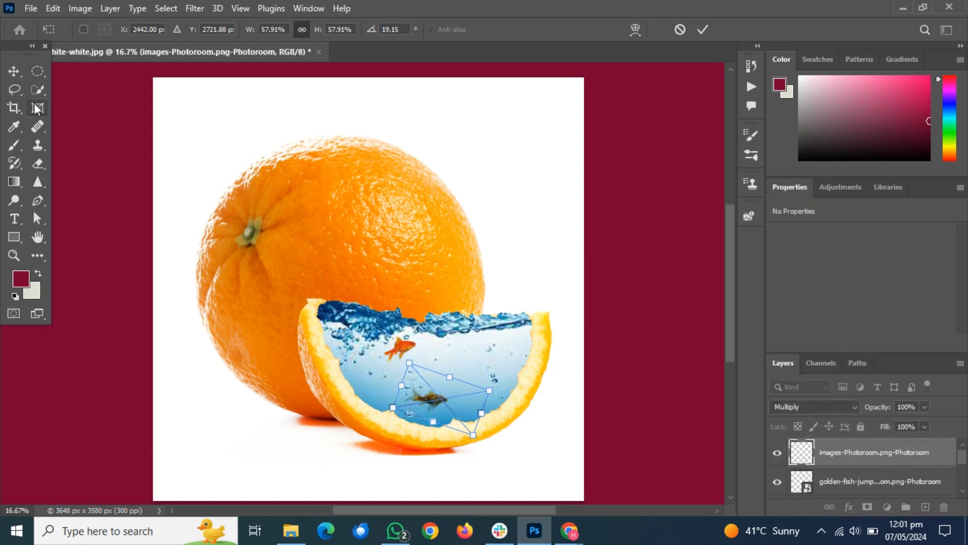
pyautogui.click(18, 68)
pyautogui.click(401, 353)
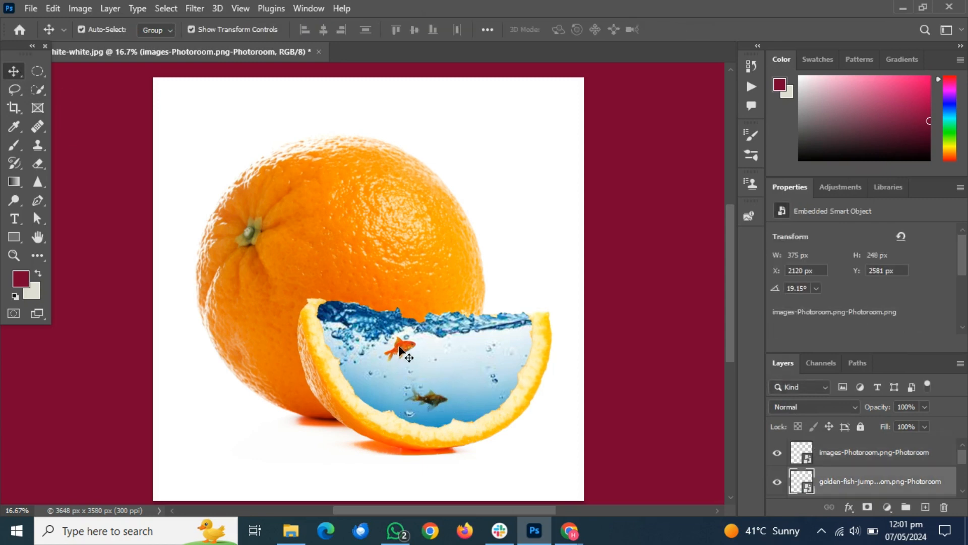
pyautogui.click(814, 406)
pyautogui.click(794, 222)
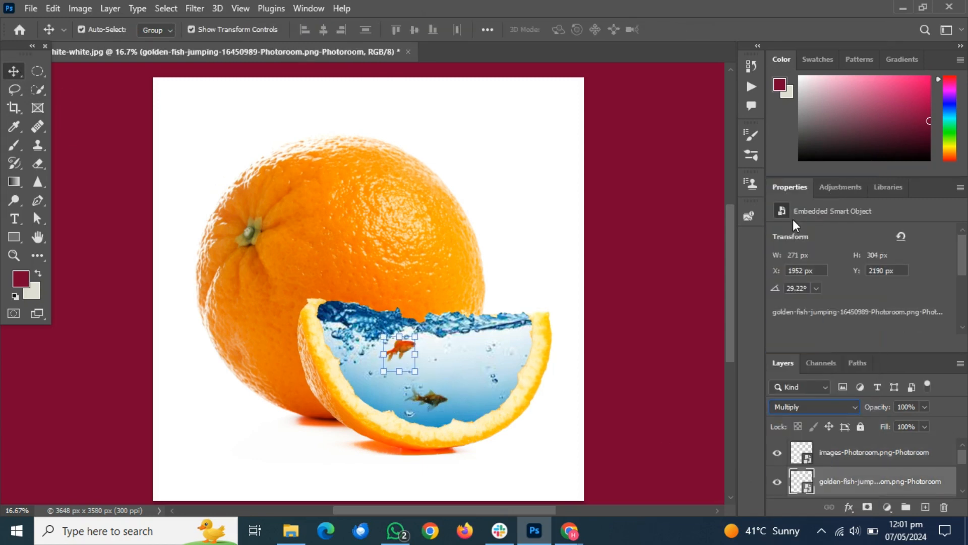
# Place the Sea-Anemone image from the Downloads folder at the water's lower-right edge, scaled to about 43% and rotated to about -38.4°.
pyautogui.click(297, 534)
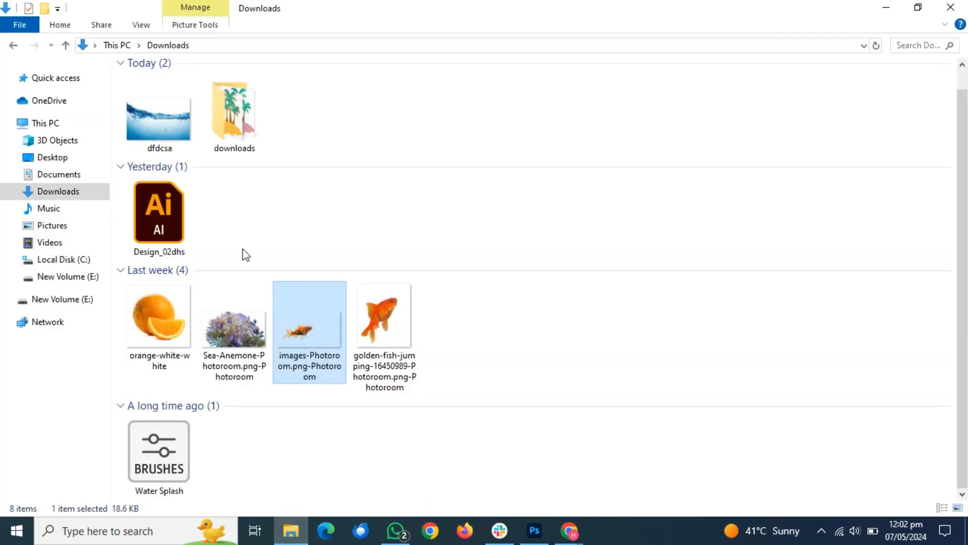
pyautogui.moveTo(224, 326); pyautogui.dragTo(491, 440)
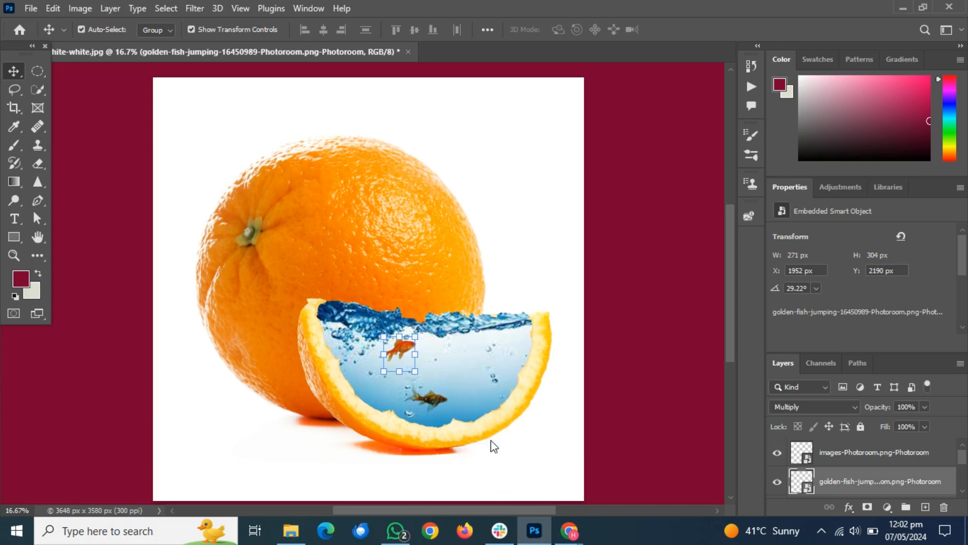
pyautogui.moveTo(379, 285); pyautogui.dragTo(478, 323)
pyautogui.moveTo(565, 381); pyautogui.dragTo(539, 344)
pyautogui.moveTo(477, 332); pyautogui.dragTo(501, 386)
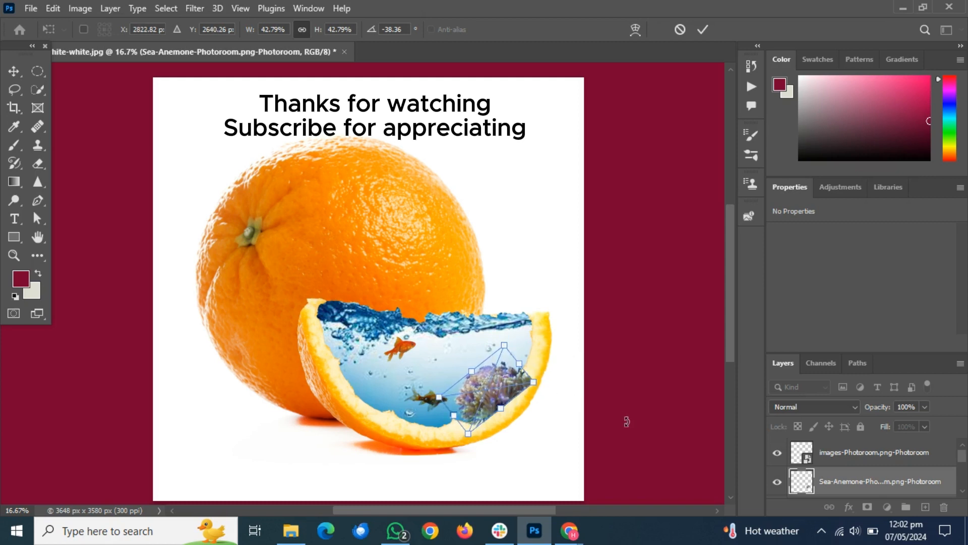
# Set the sea anemone layer's blend mode to Multiply and switch to the Eraser tool, applying the transform.
pyautogui.click(843, 405)
pyautogui.click(805, 217)
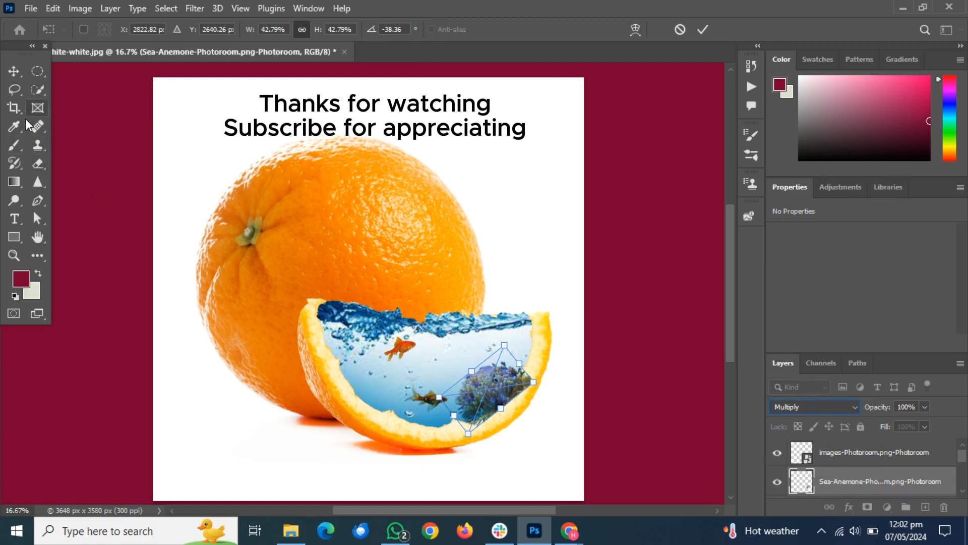
pyautogui.click(37, 166)
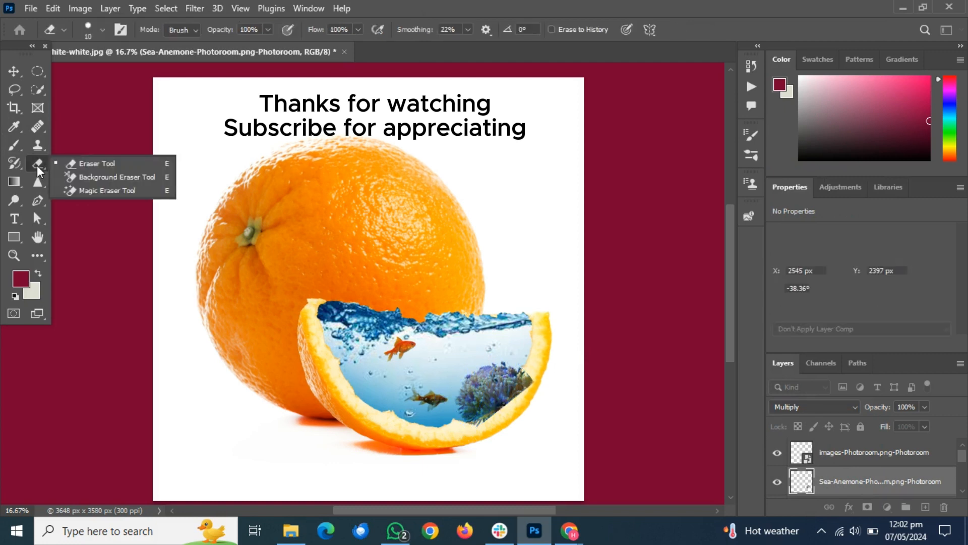
pyautogui.click(77, 163)
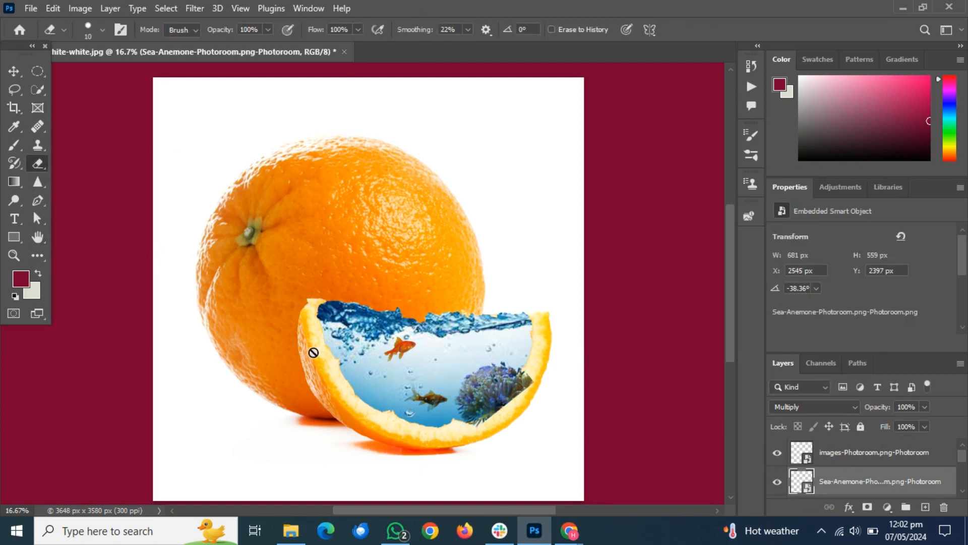
# Swap the foreground and background colors and set the background color to black (000000).
pyautogui.click(38, 274)
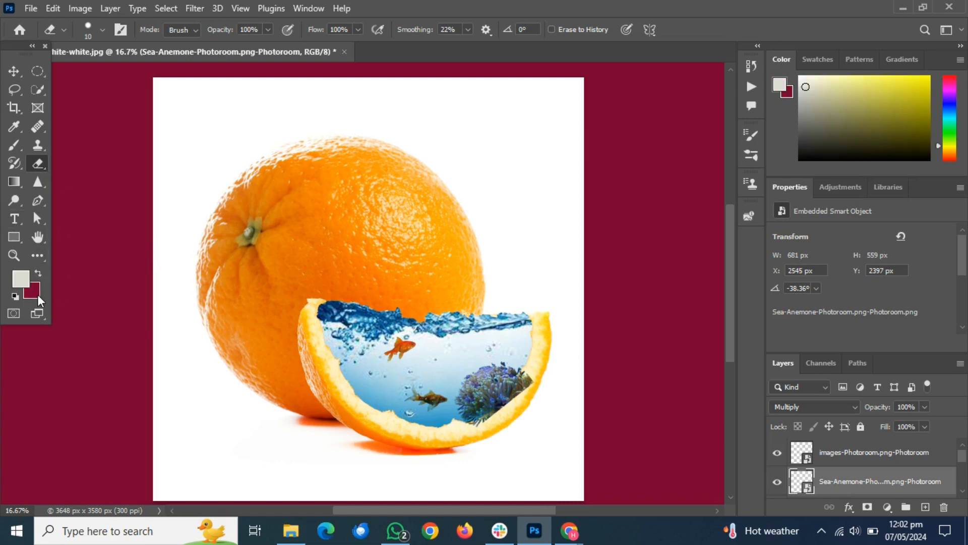
pyautogui.click(37, 296)
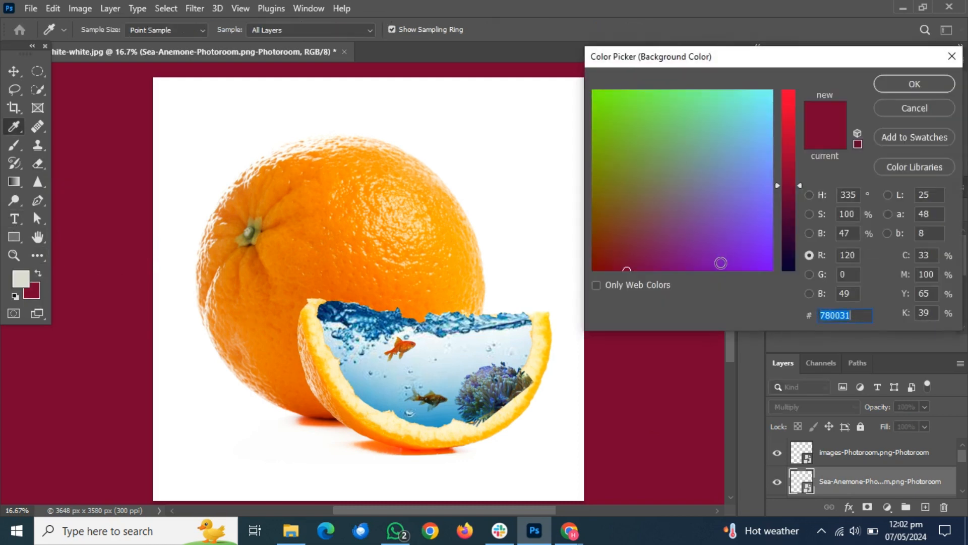
pyautogui.write('000000')
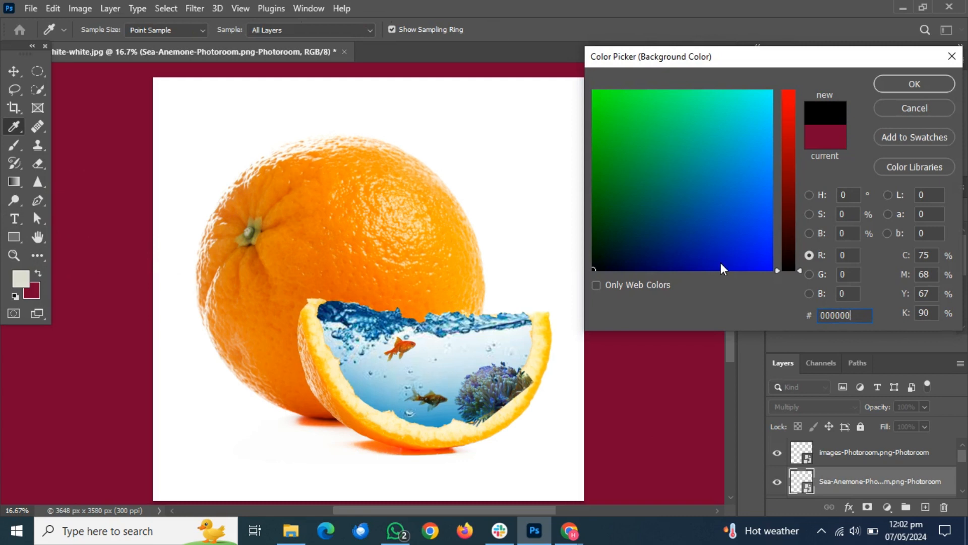
pyautogui.press('Return')
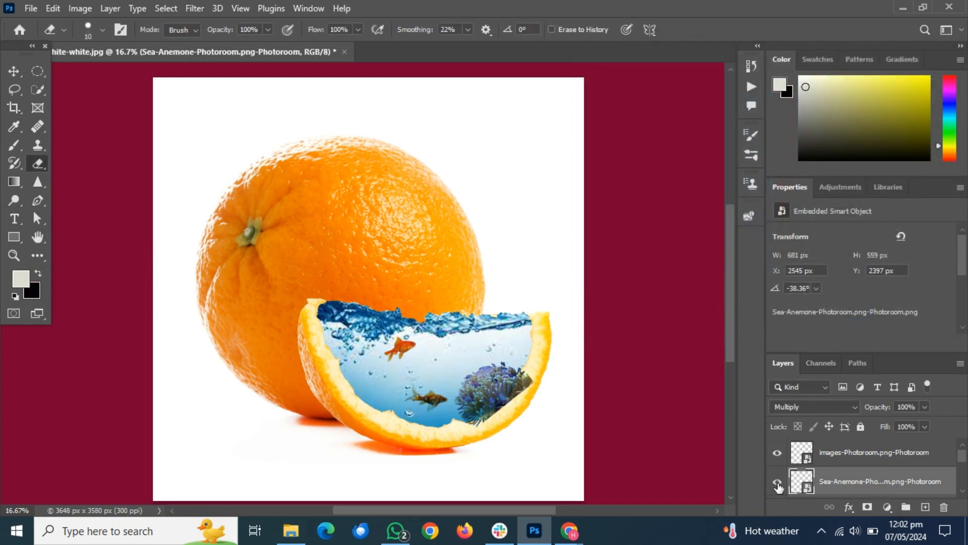
# Move the sea anemone layer below the golden fish layer, clip it to the masked orange slice, and switch to the Move tool.
pyautogui.click(777, 483)
pyautogui.click(777, 482)
pyautogui.scroll(-1, 834, 477)
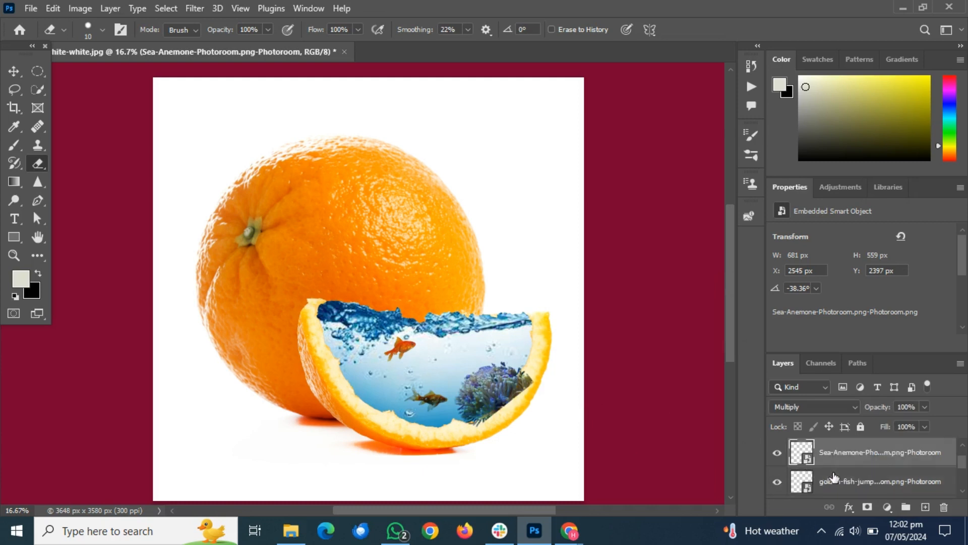
pyautogui.scroll(1, 834, 478)
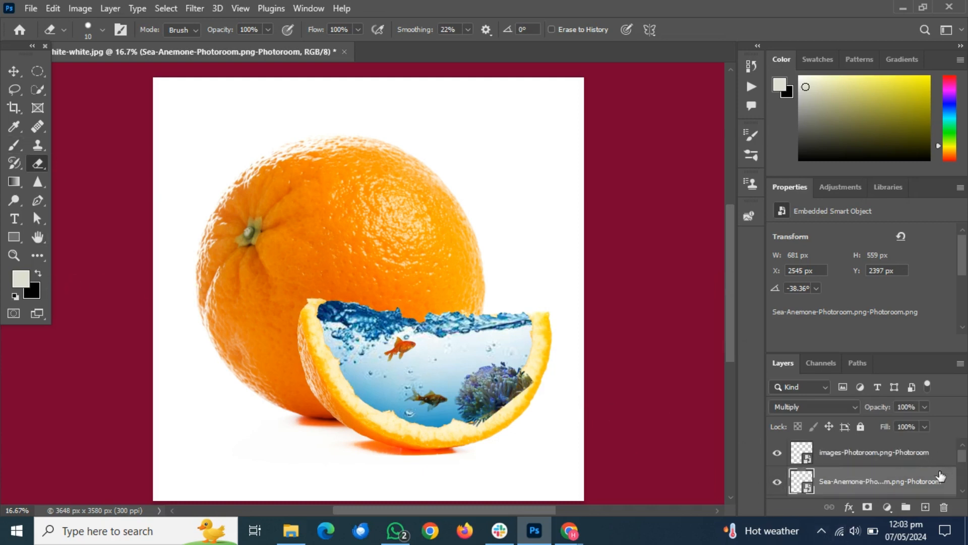
pyautogui.moveTo(923, 480); pyautogui.dragTo(853, 467)
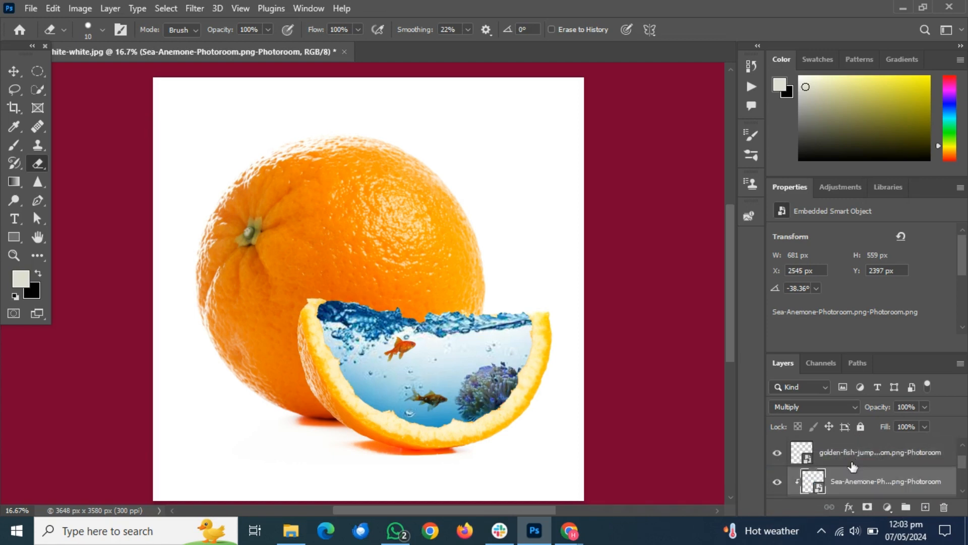
pyautogui.click(14, 72)
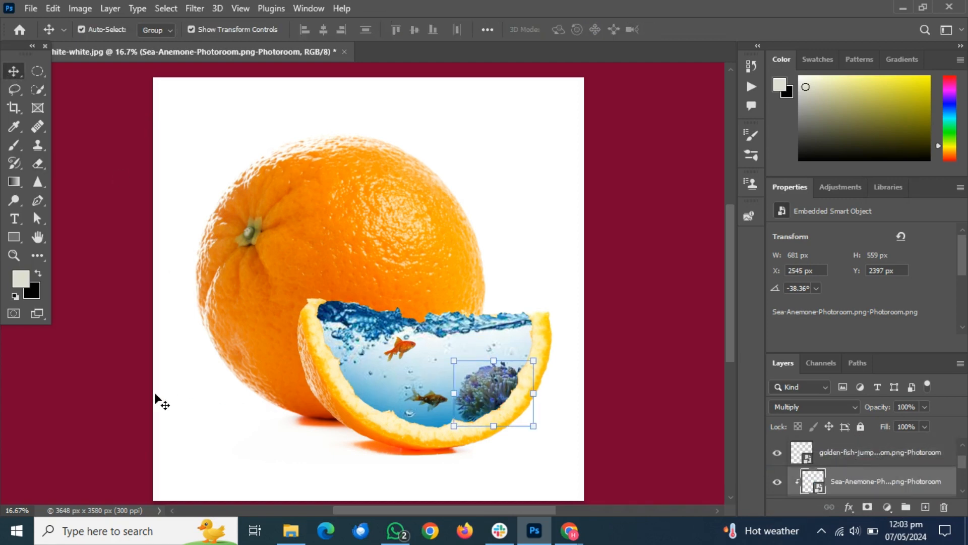